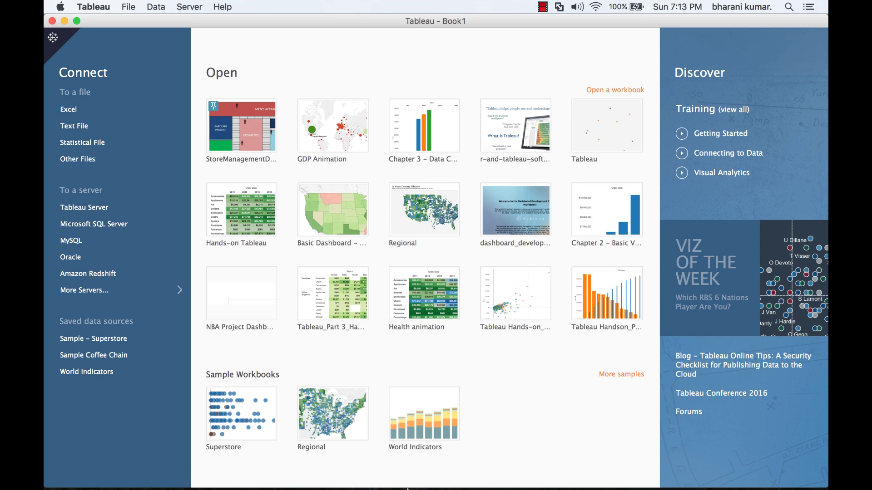
# Step: Hand-write '.twb' over the start page with the annotation pen, then clear all the ink
pyautogui.moveTo(445, 473)
pyautogui.click(478, 473)
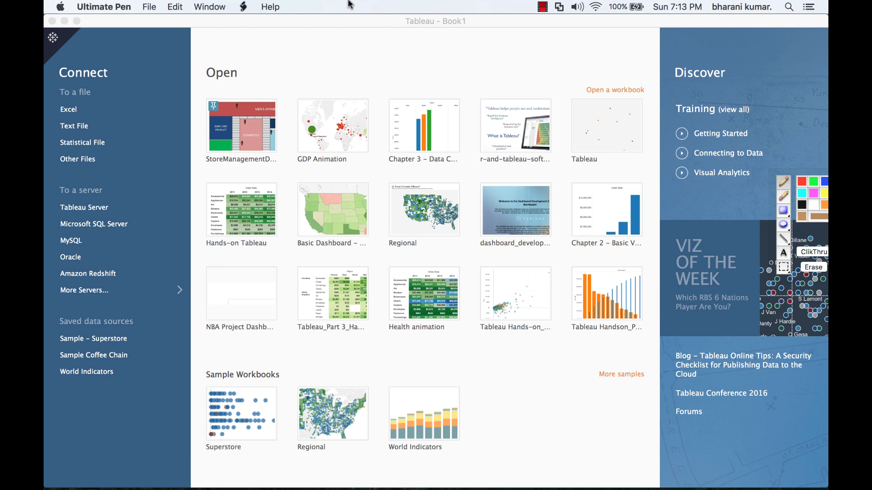
pyautogui.click(461, 174)
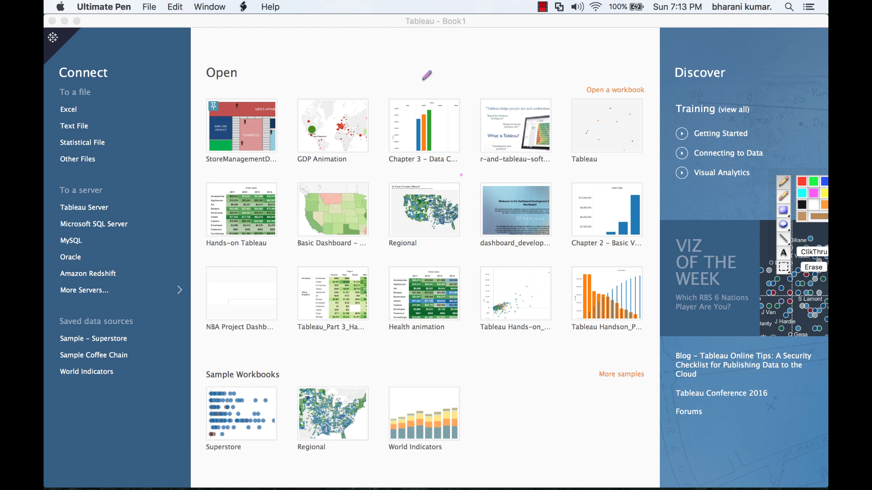
pyautogui.click(350, 68)
pyautogui.moveTo(363, 41); pyautogui.dragTo(370, 71)
pyautogui.moveTo(352, 56); pyautogui.dragTo(410, 53)
pyautogui.moveTo(420, 36)
pyautogui.mouseDown()
pyautogui.moveTo(418, 55)
pyautogui.moveTo(449, 59)
pyautogui.moveTo(427, 73)
pyautogui.mouseUp()
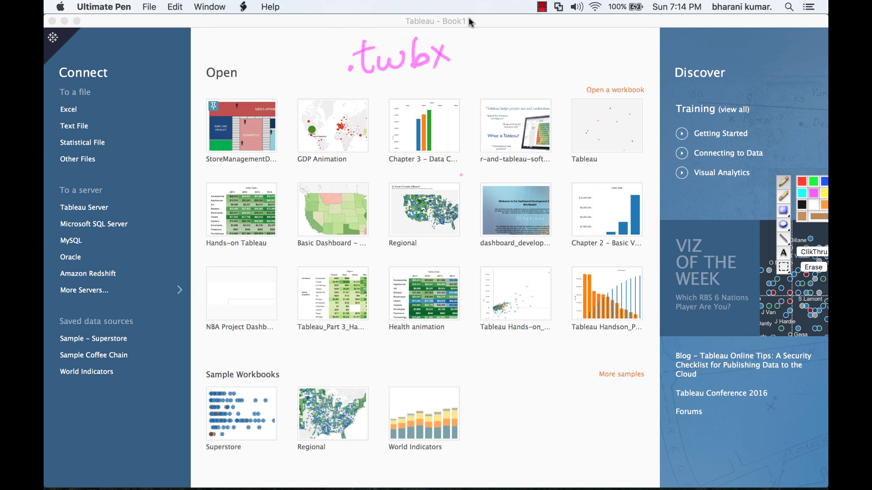
pyautogui.click(813, 267)
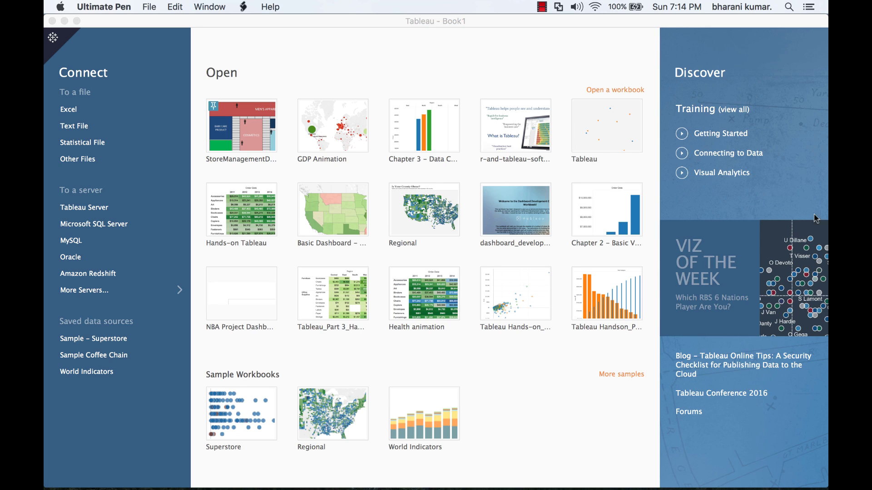
# Step: Open the Sample - Superstore data source, switch it from Live to Extract, and edit the extract
pyautogui.click(108, 341)
pyautogui.click(108, 341)
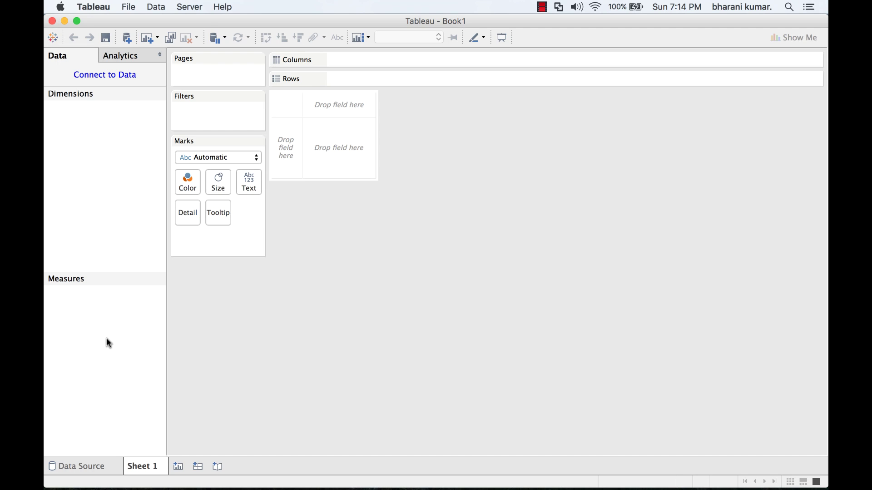
pyautogui.click(85, 466)
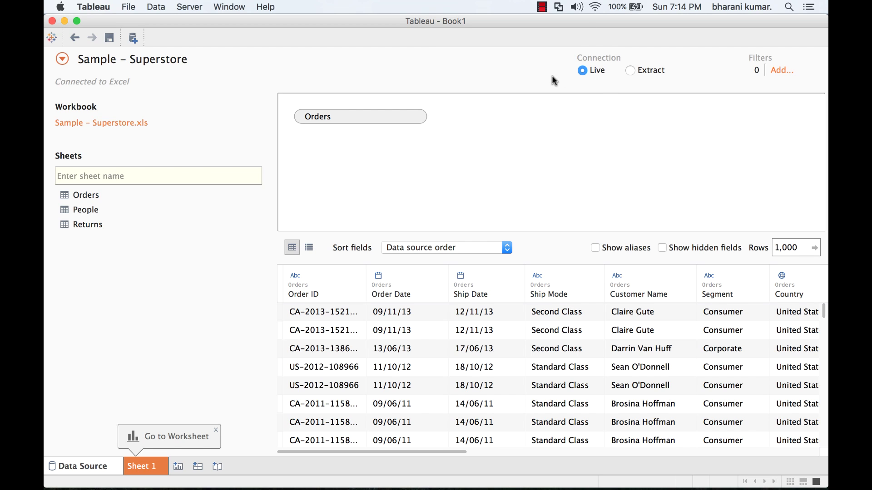
pyautogui.click(631, 71)
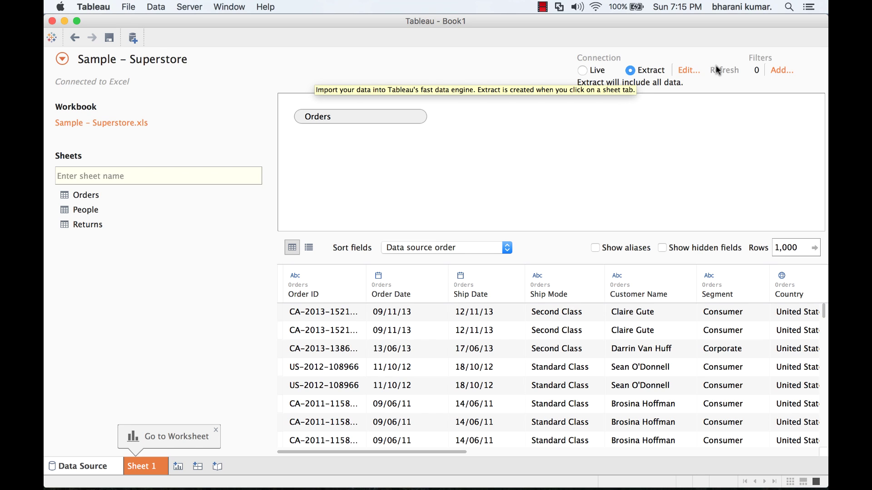
pyautogui.click(692, 71)
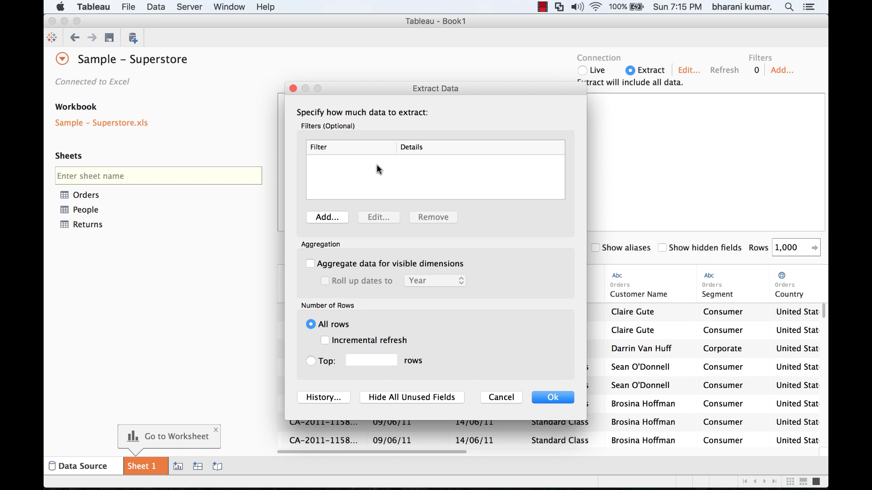
# Step: Add a Customer Name extract filter keeping the Top 10 by field, then move the dialog up
pyautogui.click(330, 217)
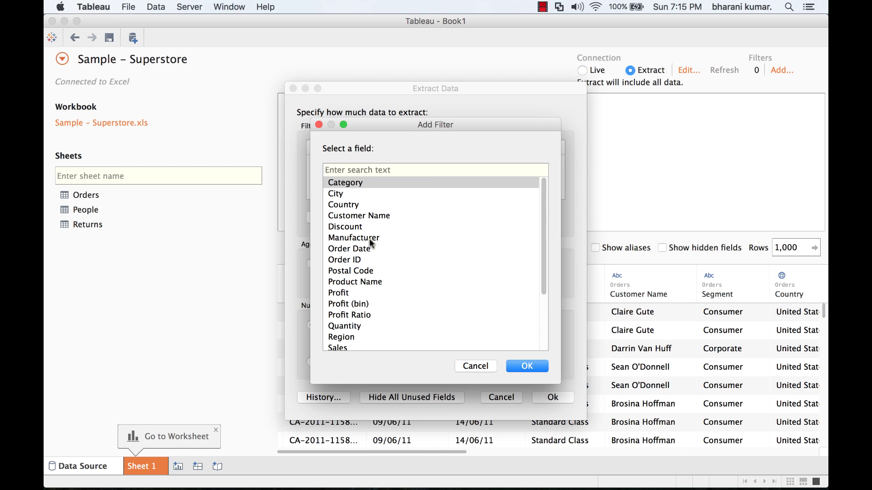
pyautogui.doubleClick(366, 216)
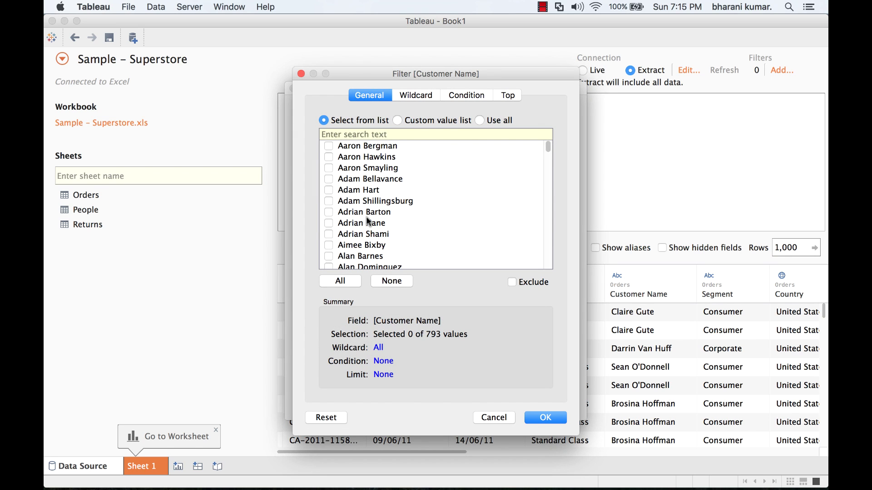
pyautogui.click(511, 97)
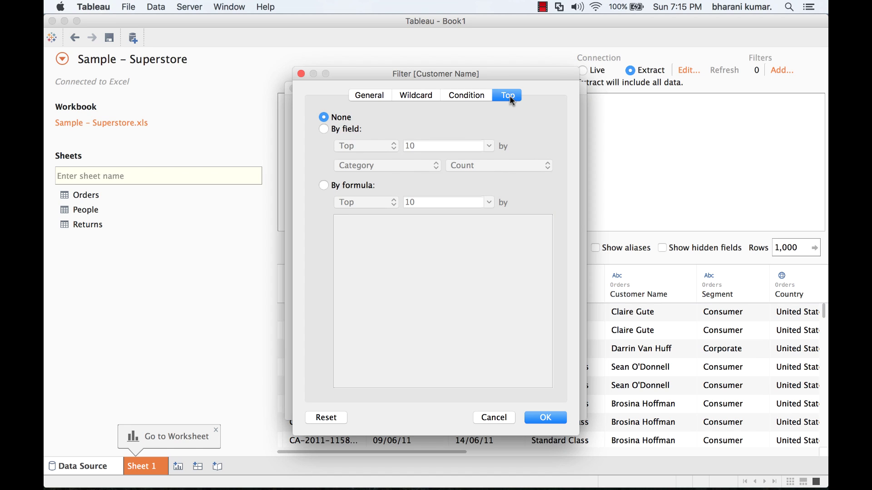
pyautogui.click(335, 129)
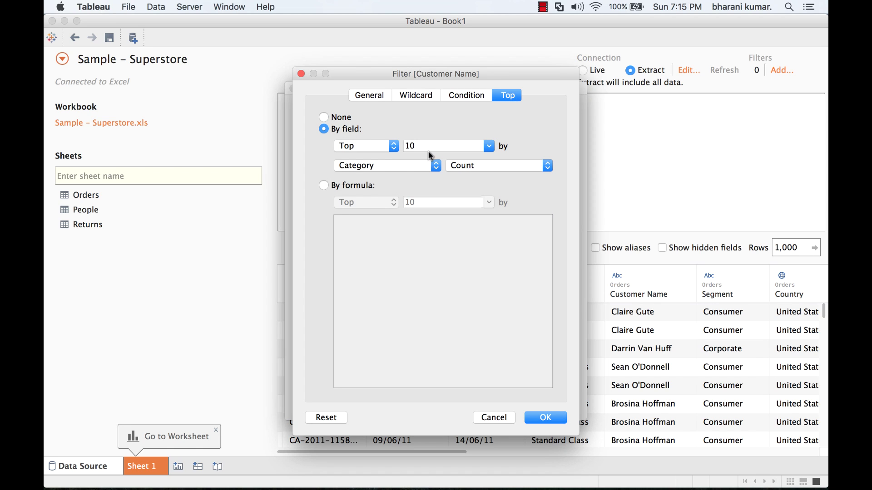
pyautogui.click(553, 420)
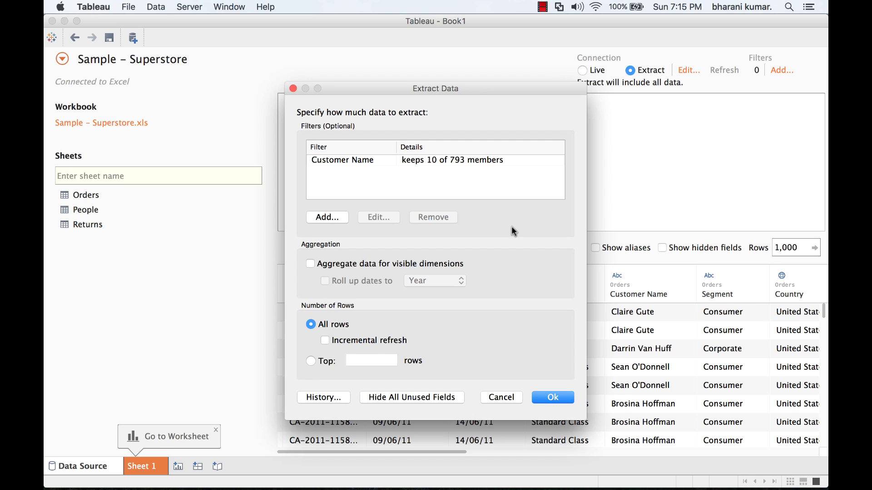
pyautogui.moveTo(407, 87); pyautogui.dragTo(440, 141)
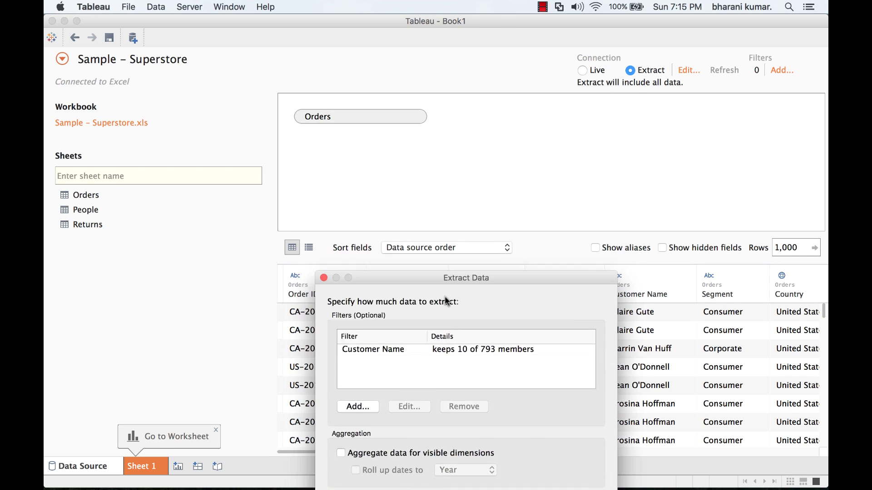
pyautogui.moveTo(456, 310); pyautogui.dragTo(478, 33)
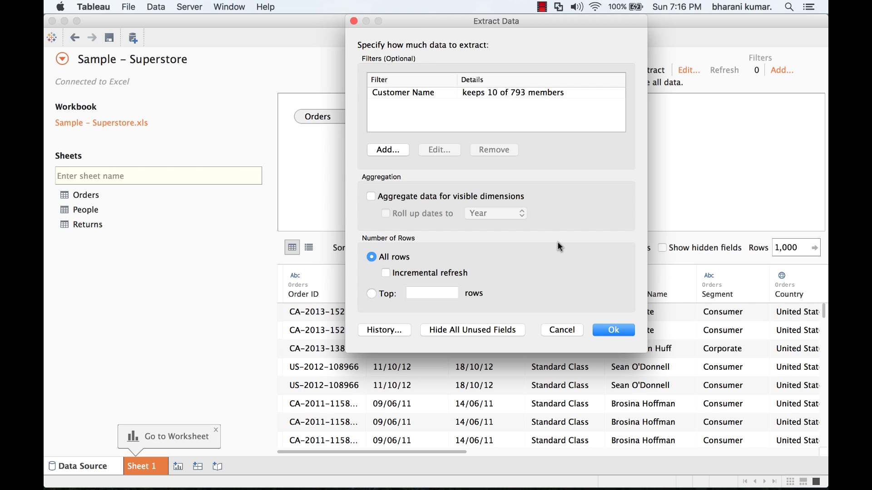
# Step: Cancel the extract settings, set the connection back to Live, and go to Sheet 1
pyautogui.click(561, 331)
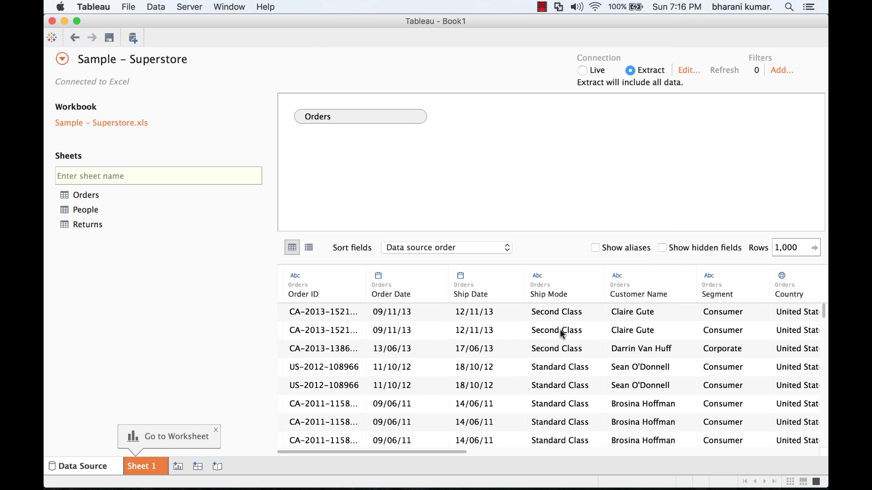
pyautogui.click(582, 70)
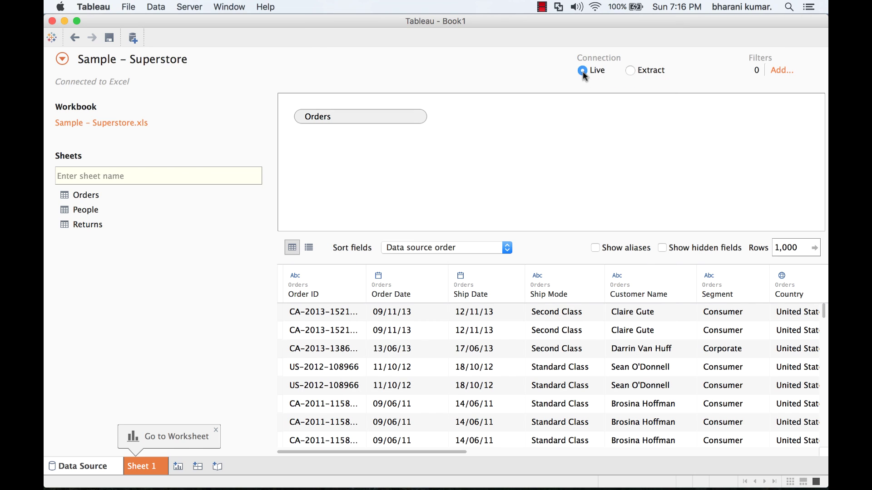
pyautogui.click(147, 466)
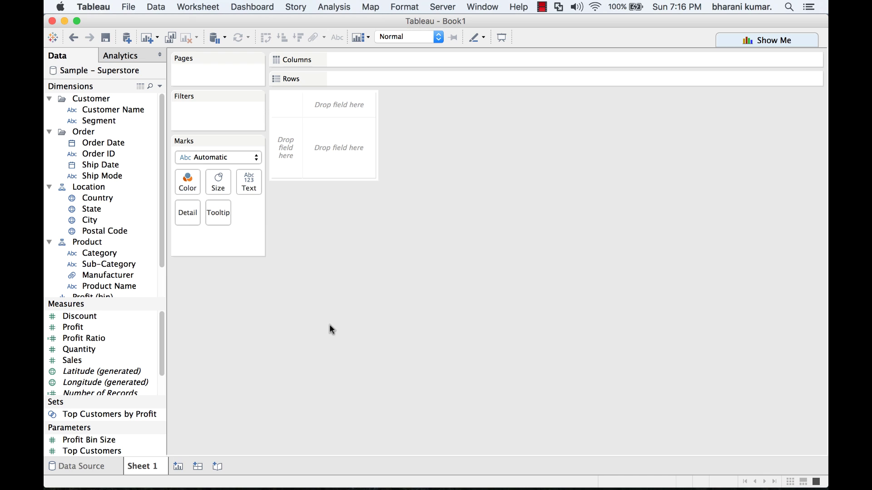
# Step: Reopen Extract Data from the Data > Sample - Superstore menu and cancel it unchanged
pyautogui.click(164, 8)
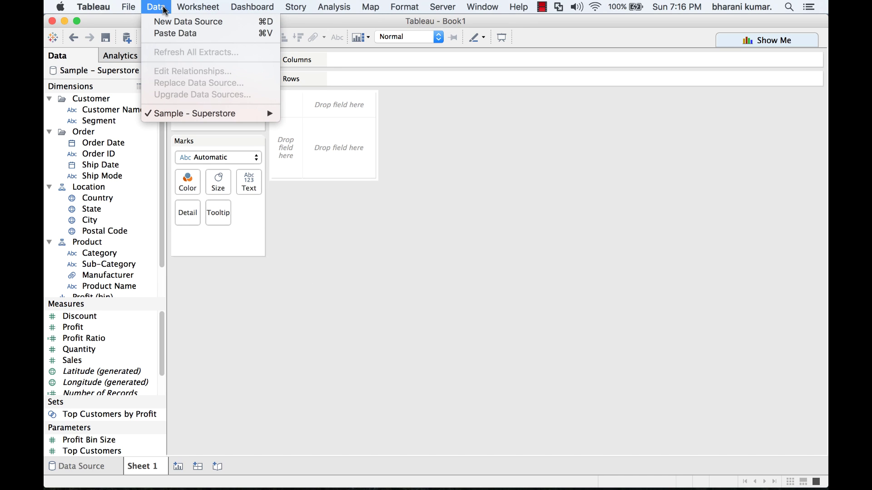
pyautogui.moveTo(209, 117)
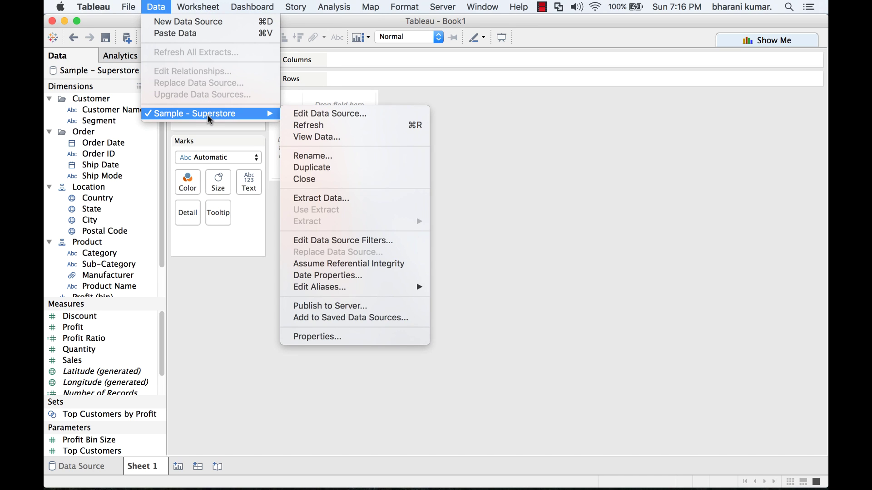
pyautogui.click(344, 203)
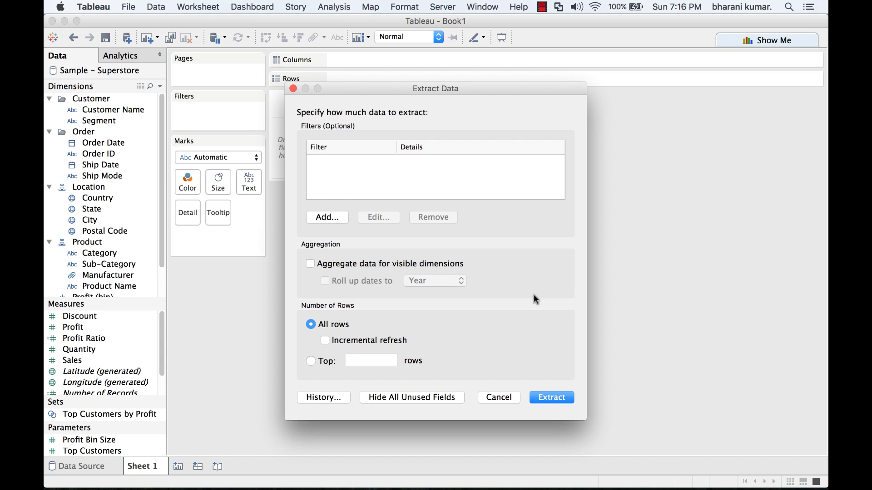
pyautogui.click(500, 398)
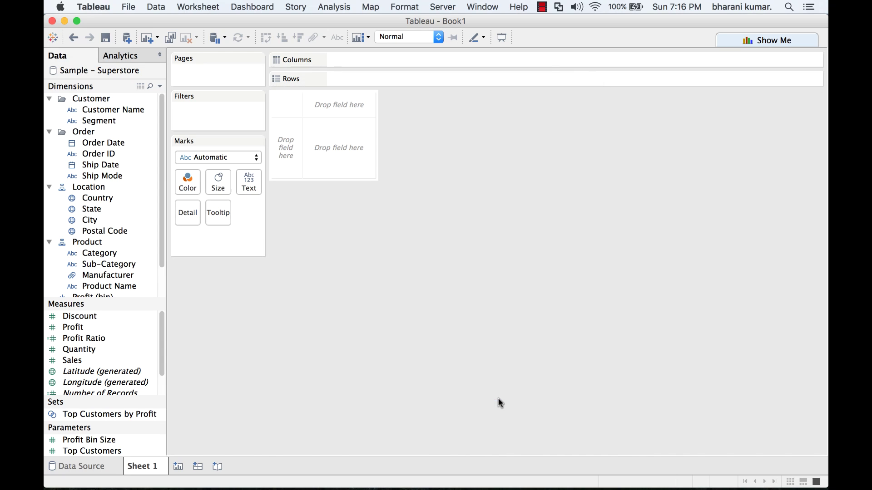
# Step: Open Extract Data from the Sample - Superstore context menu in the Data pane
pyautogui.rightClick(106, 73)
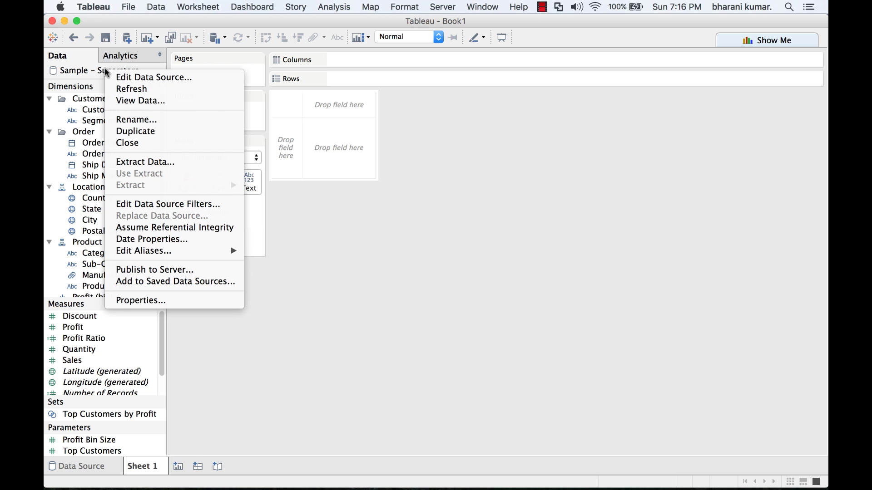
pyautogui.click(161, 162)
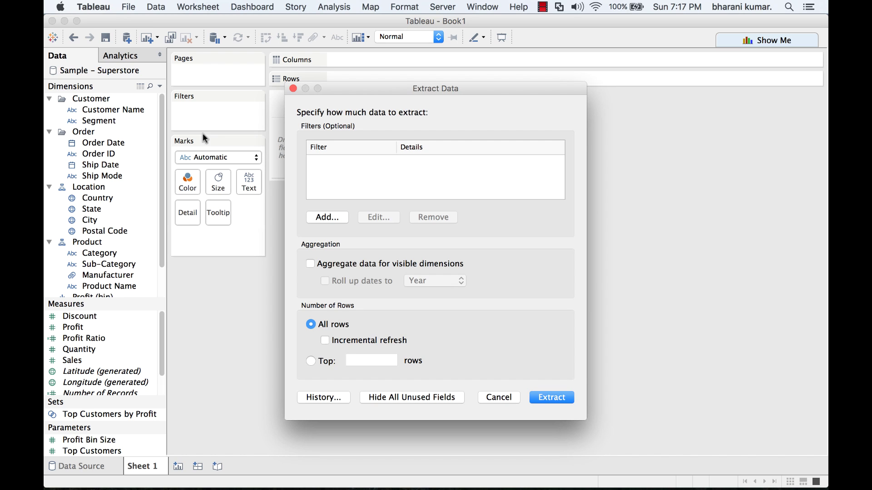
# Step: Dismiss the extract settings and select the Segment field without renaming it
pyautogui.click(499, 398)
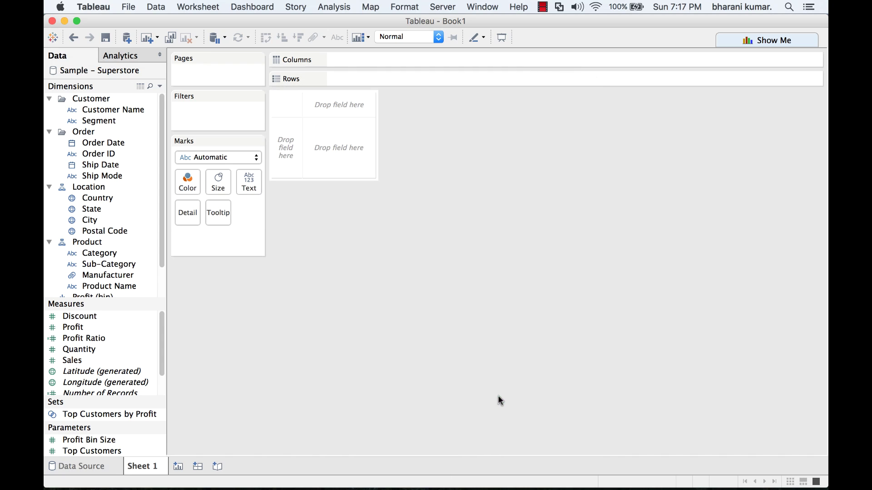
pyautogui.click(99, 120)
pyautogui.click(99, 121)
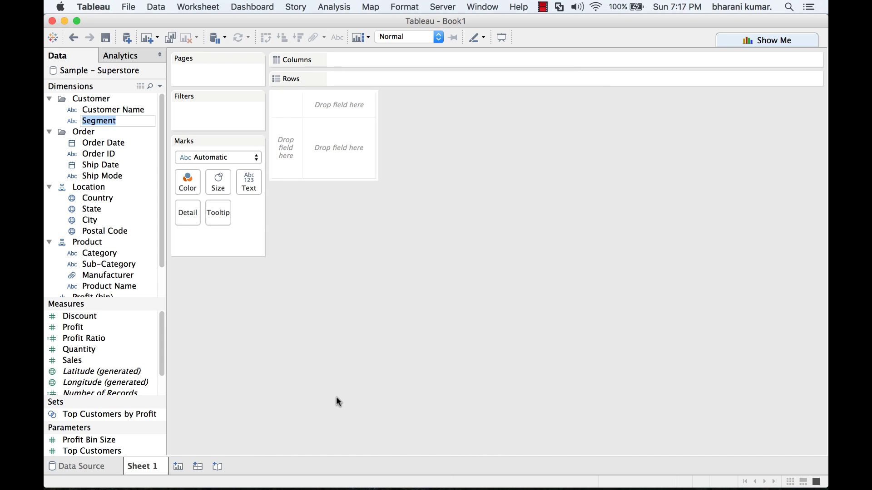
pyautogui.press('Return')
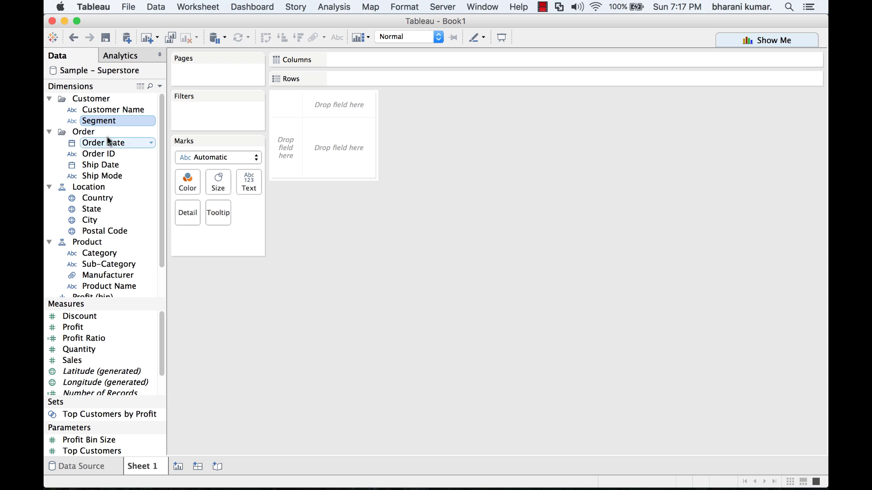
# Step: Put YEAR(Order Date) and Segment on Columns, SUM(Profit) on Rows, and Order Date on Filters
pyautogui.moveTo(109, 142); pyautogui.dragTo(378, 62)
pyautogui.moveTo(138, 121); pyautogui.dragTo(466, 54)
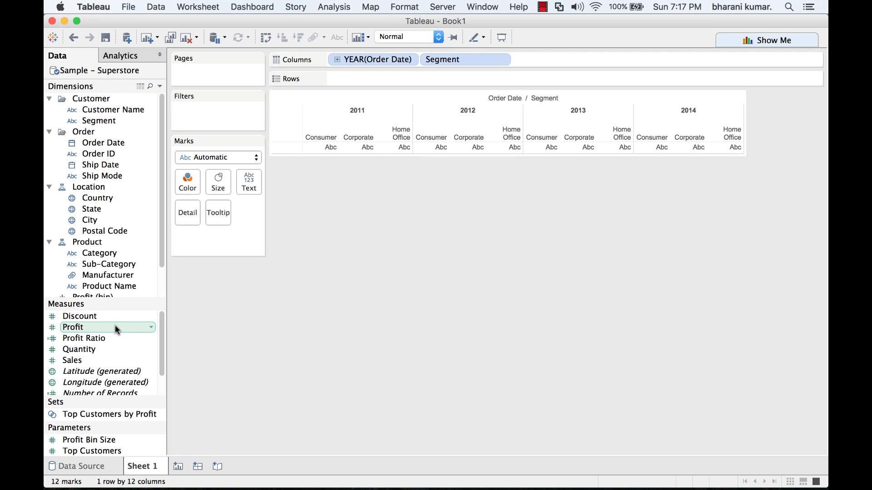
pyautogui.moveTo(114, 326); pyautogui.dragTo(402, 77)
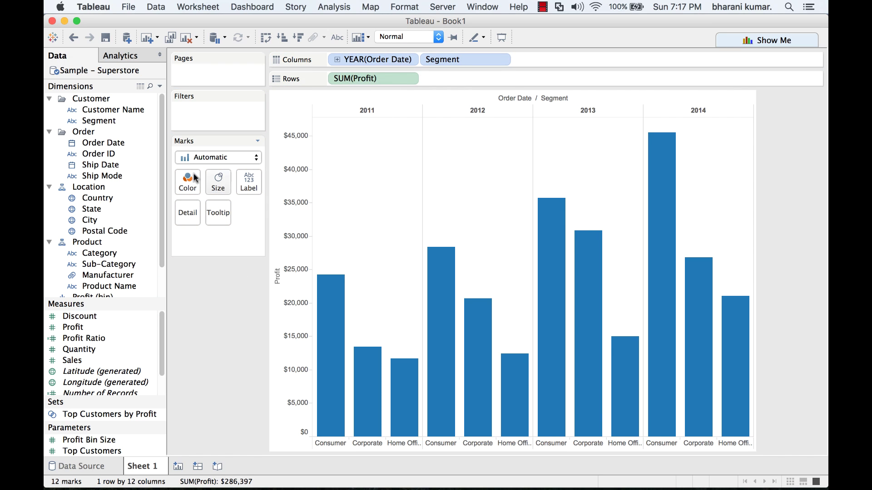
pyautogui.moveTo(107, 143); pyautogui.dragTo(228, 119)
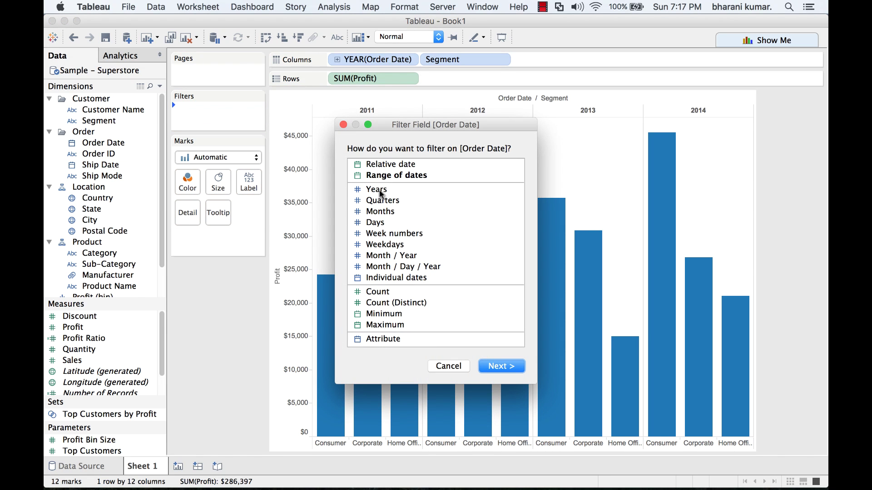
# Step: Filter Order Date by Years to keep only 2011, then undo the chart changes with Cmd+Z
pyautogui.click(380, 191)
pyautogui.click(500, 366)
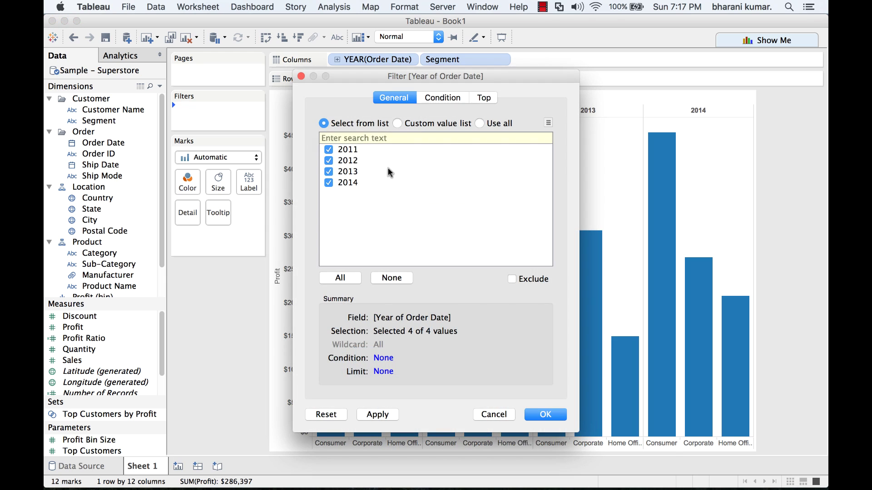
pyautogui.click(393, 282)
pyautogui.click(335, 152)
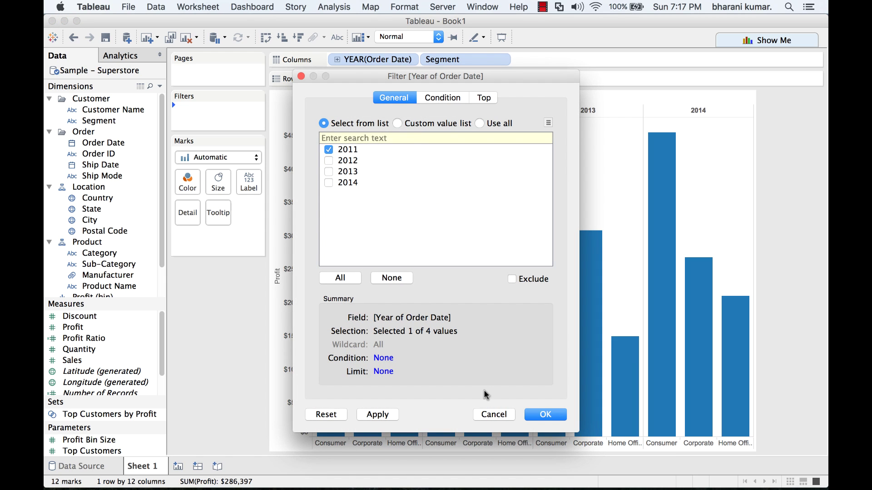
pyautogui.click(388, 415)
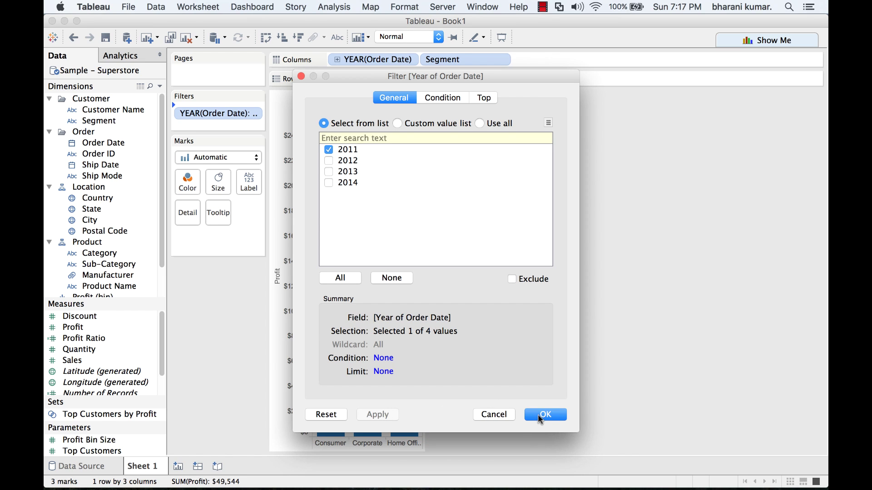
pyautogui.click(545, 415)
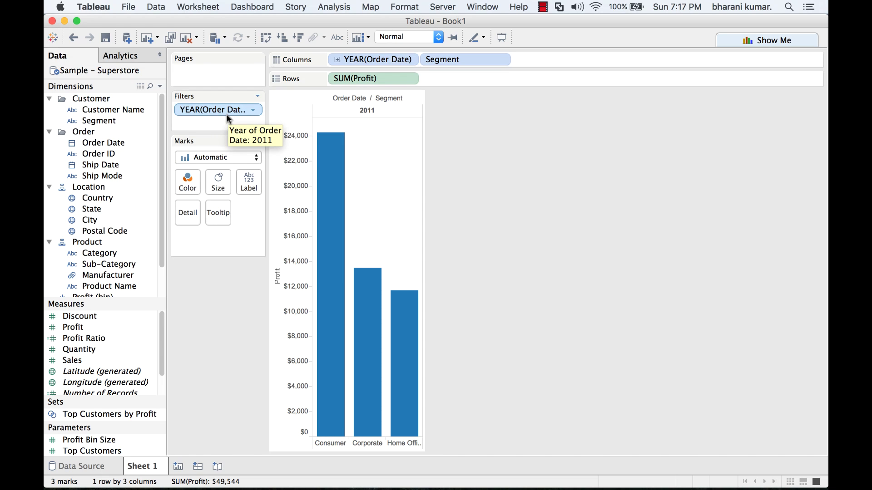
pyautogui.press('super+z')
pyautogui.press('super+z')
pyautogui.press('super+z')
pyautogui.press('super+z')
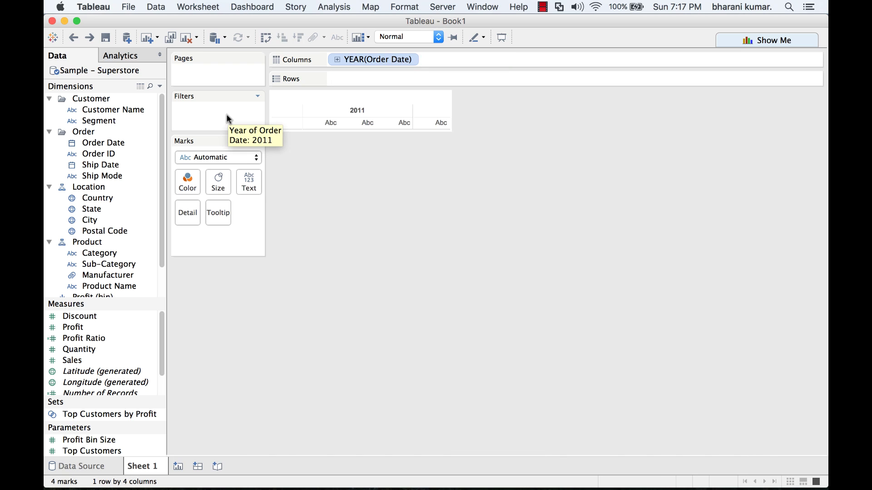
pyautogui.rightClick(113, 69)
pyautogui.click(161, 159)
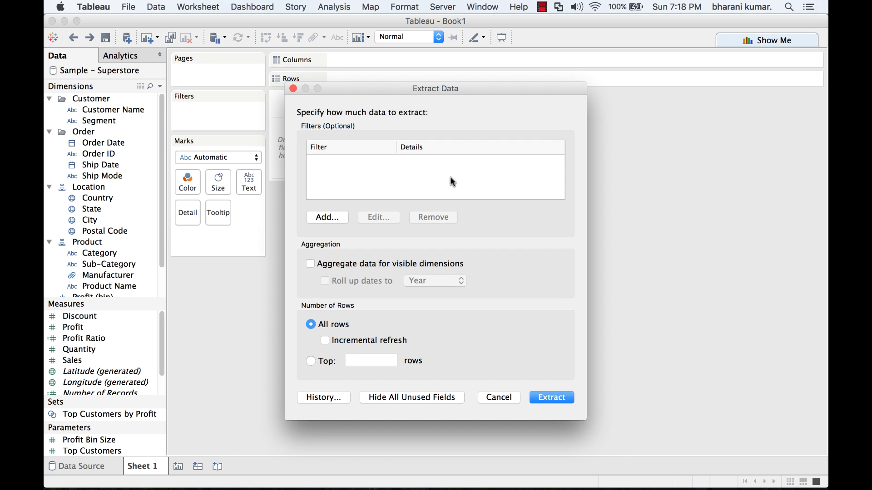
pyautogui.click(356, 266)
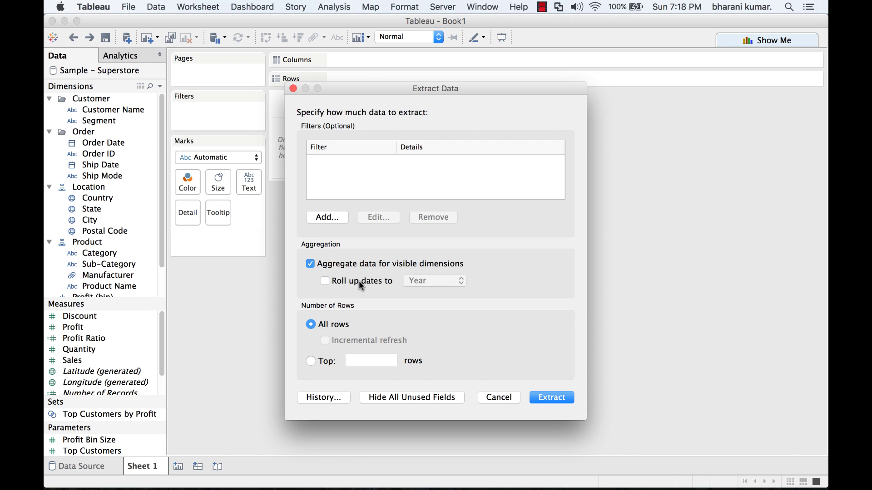
pyautogui.click(360, 285)
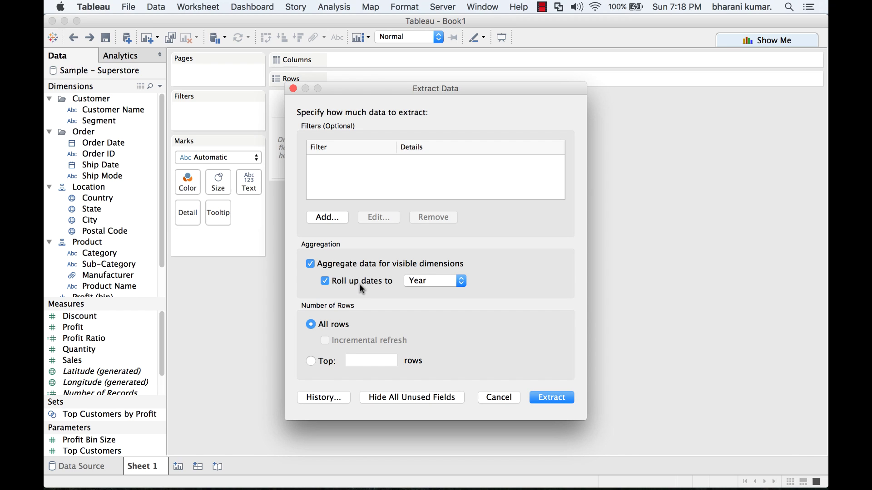
pyautogui.click(456, 283)
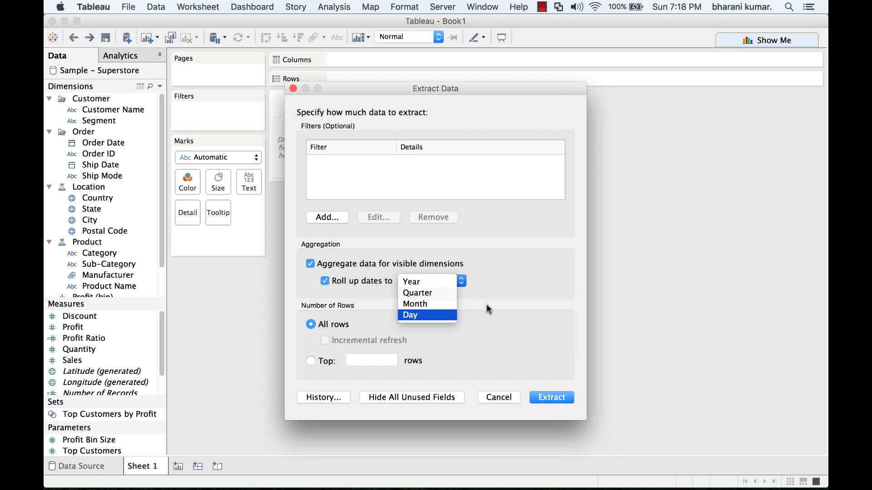
pyautogui.click(504, 286)
pyautogui.click(503, 398)
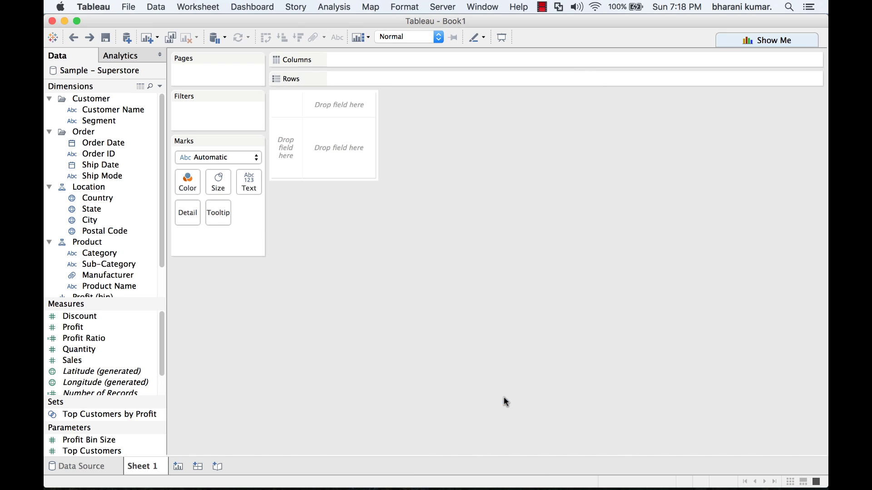
pyautogui.click(89, 464)
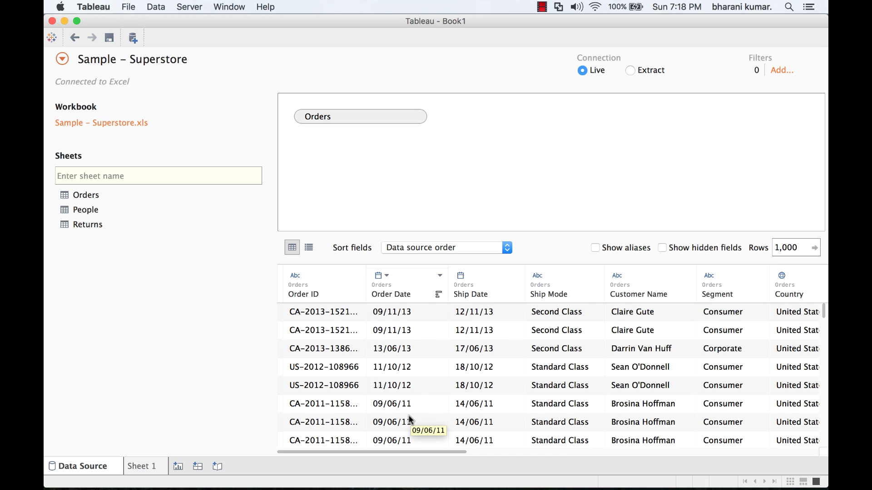
pyautogui.scroll(-1, 411, 420)
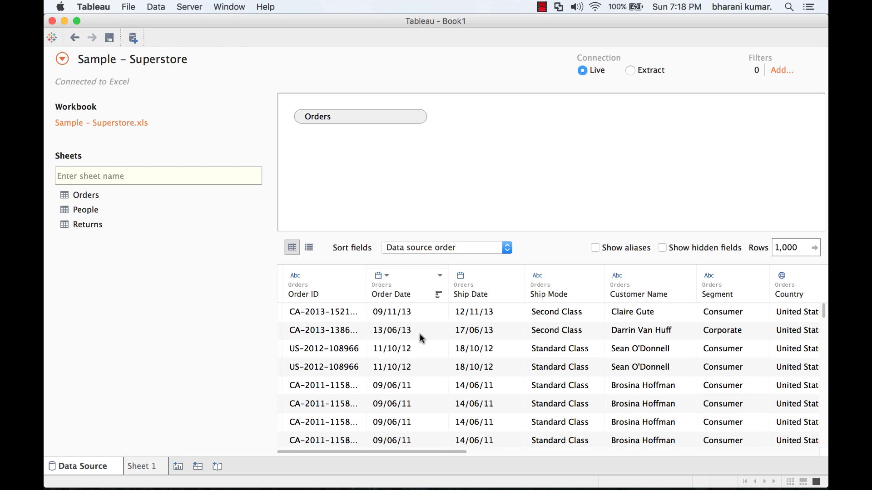
pyautogui.scroll(1, 422, 328)
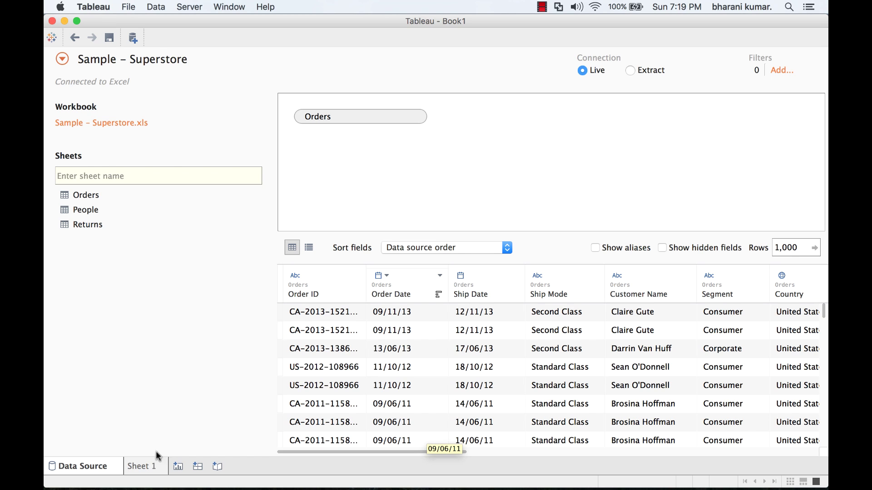
pyautogui.click(141, 467)
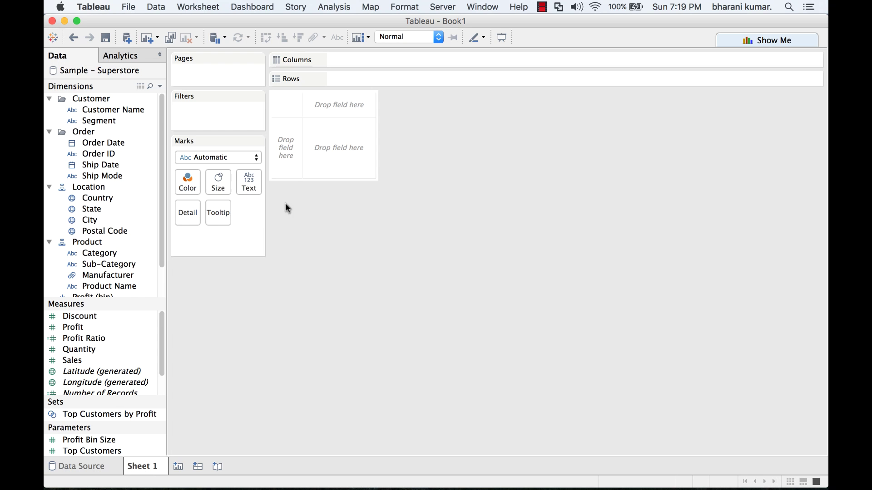
# Step: Open Extract Data for Sample - Superstore and tick Aggregate data for visible dimensions and Roll up dates to Year
pyautogui.rightClick(116, 72)
pyautogui.click(171, 165)
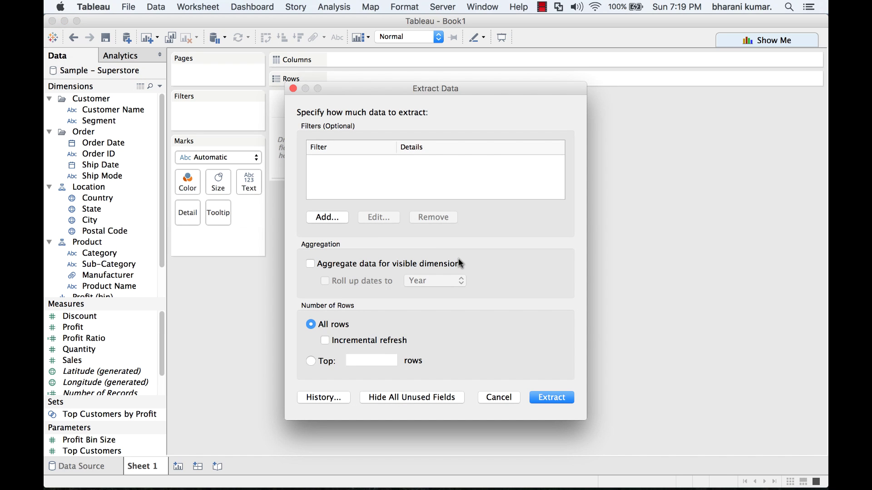
pyautogui.click(336, 264)
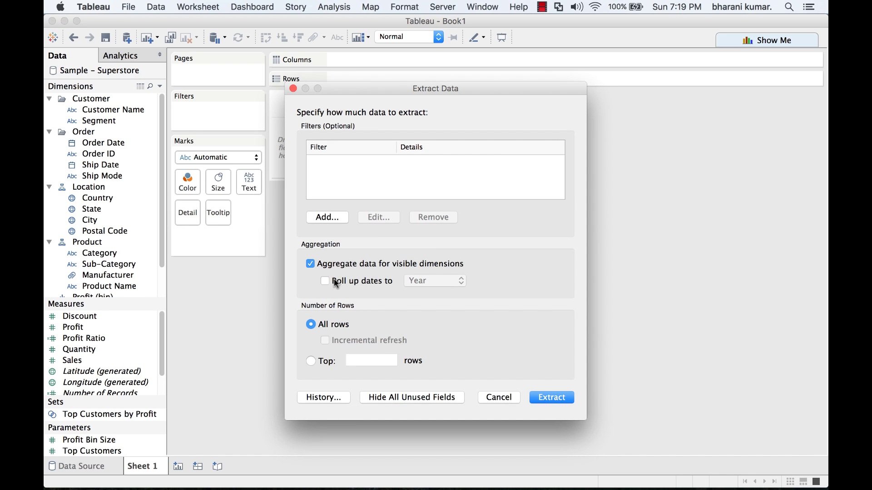
pyautogui.click(337, 282)
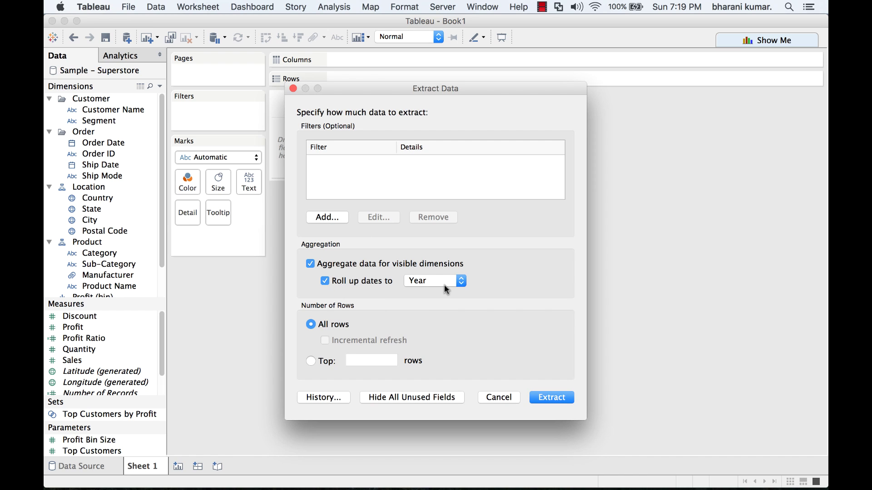
# Step: Add a Customer Name extract filter on the Top tab keeping the Top 10 by field
pyautogui.click(329, 218)
pyautogui.click(360, 216)
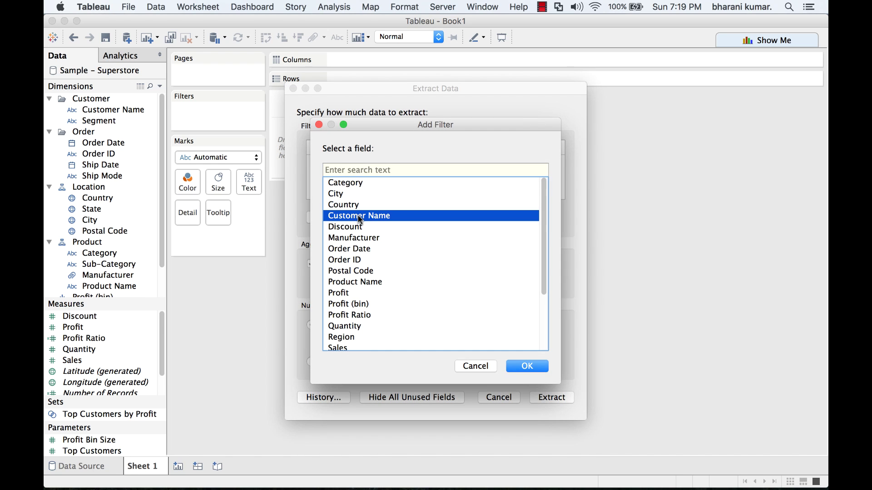
pyautogui.click(523, 366)
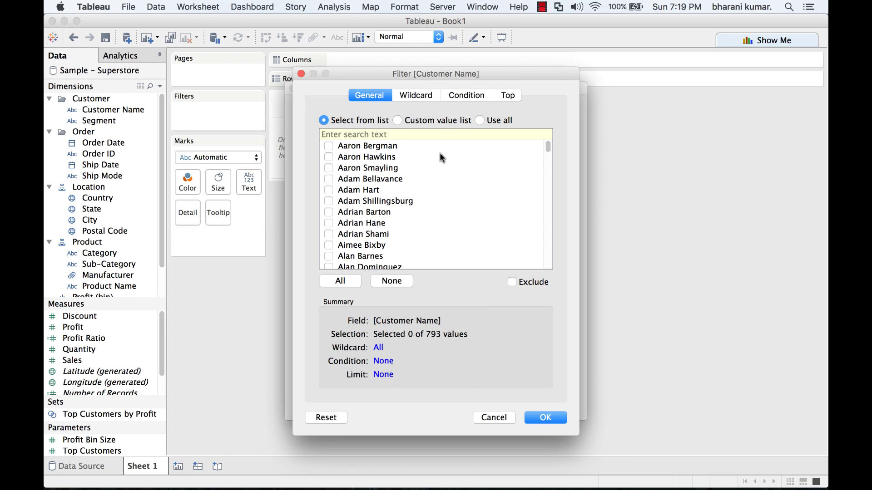
pyautogui.click(509, 95)
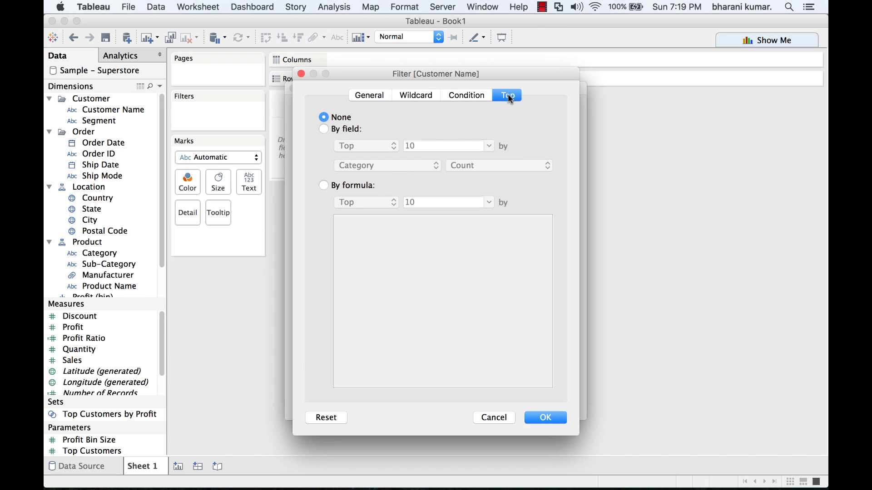
pyautogui.click(330, 129)
pyautogui.click(552, 421)
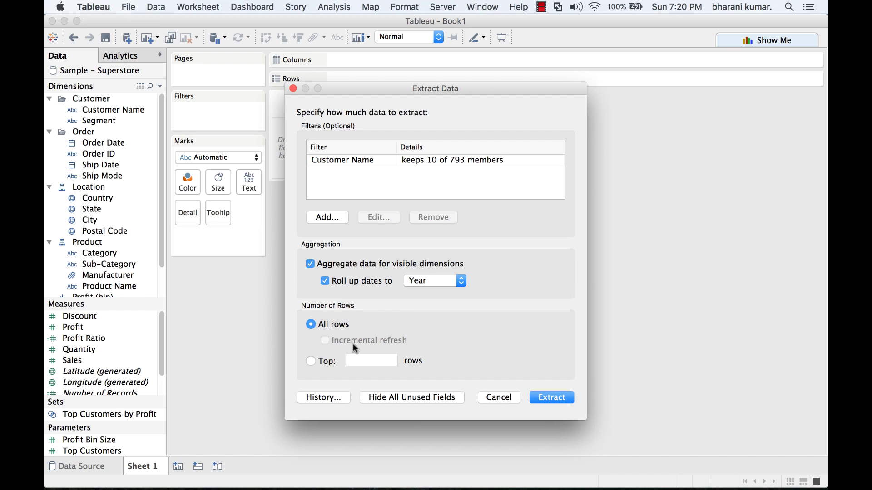
pyautogui.click(485, 476)
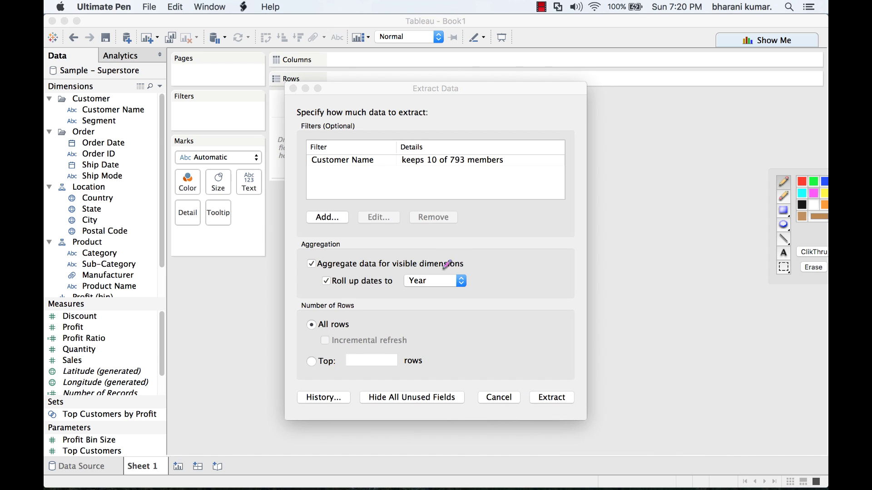
pyautogui.moveTo(355, 324)
pyautogui.mouseDown()
pyautogui.moveTo(383, 315)
pyautogui.moveTo(379, 335)
pyautogui.mouseUp()
pyautogui.moveTo(436, 320)
pyautogui.mouseDown()
pyautogui.moveTo(514, 326)
pyautogui.moveTo(547, 309)
pyautogui.mouseUp()
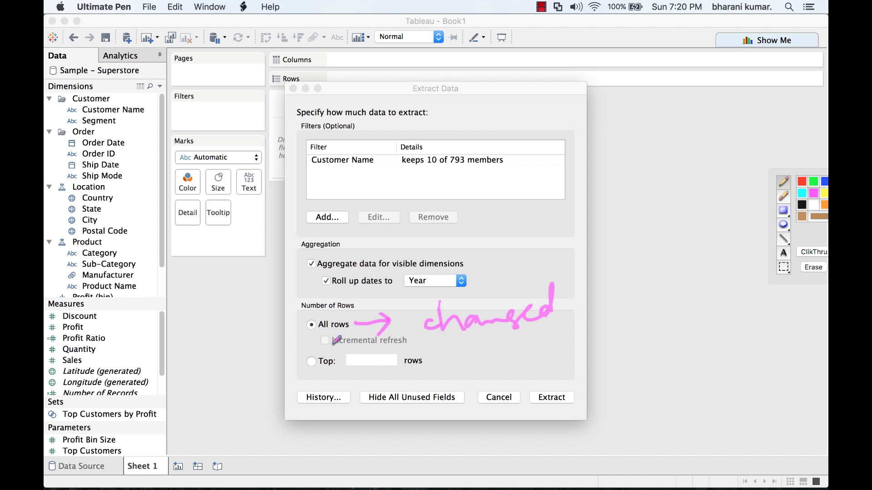
pyautogui.moveTo(323, 337); pyautogui.dragTo(330, 336)
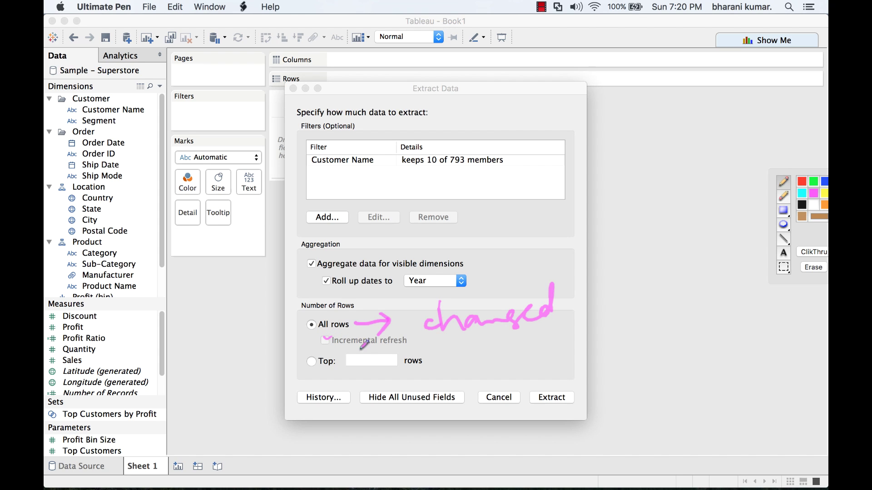
pyautogui.click(806, 270)
pyautogui.click(809, 252)
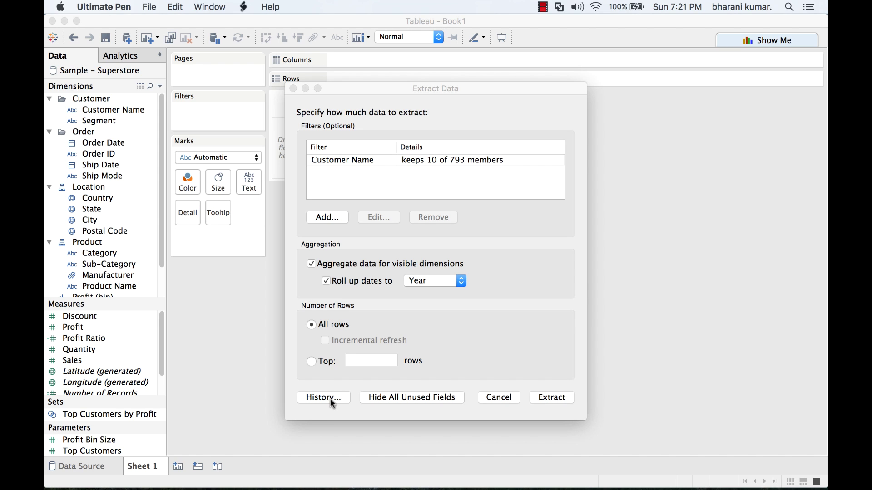
# Step: Check the empty extract history, keep All rows, and start the extract
pyautogui.click(311, 362)
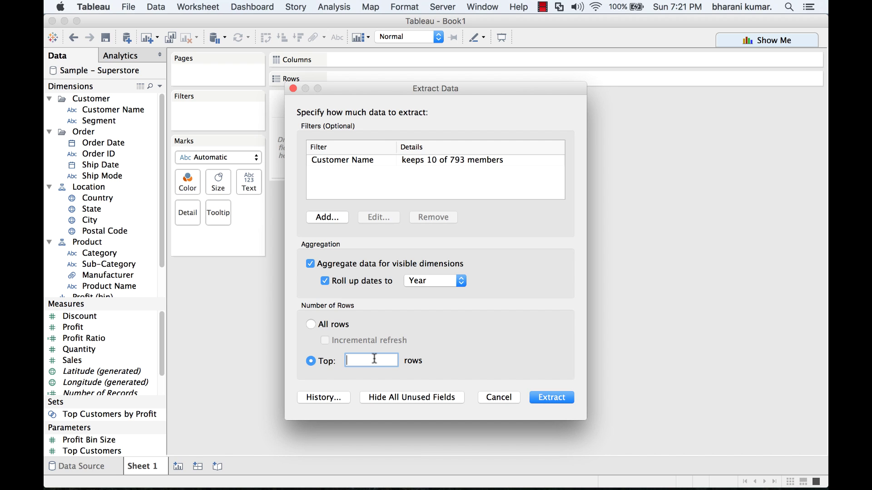
pyautogui.click(334, 397)
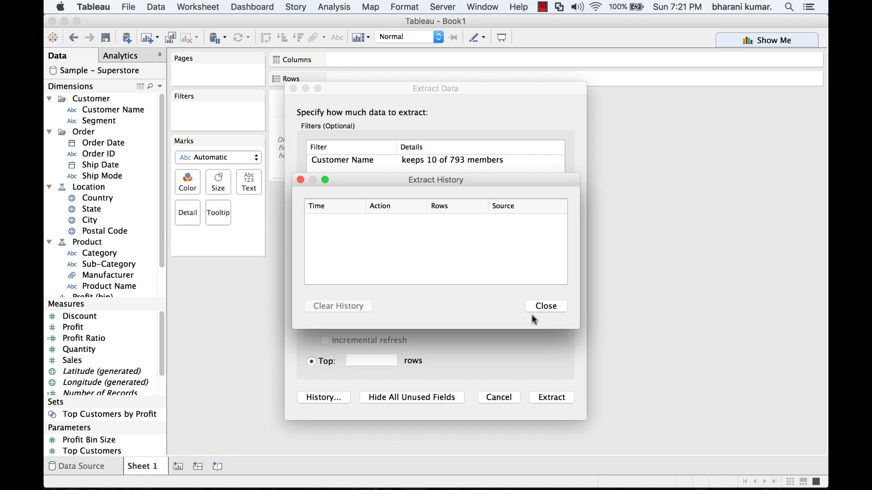
pyautogui.click(558, 310)
pyautogui.click(310, 323)
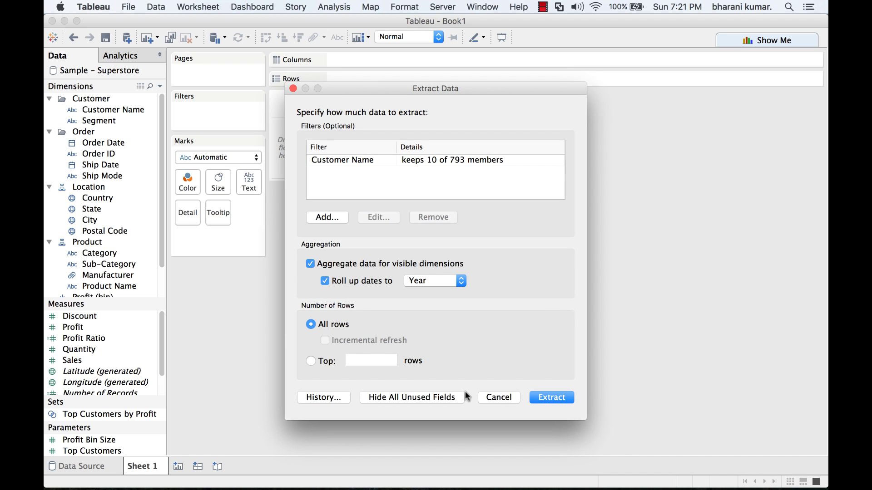
pyautogui.click(555, 398)
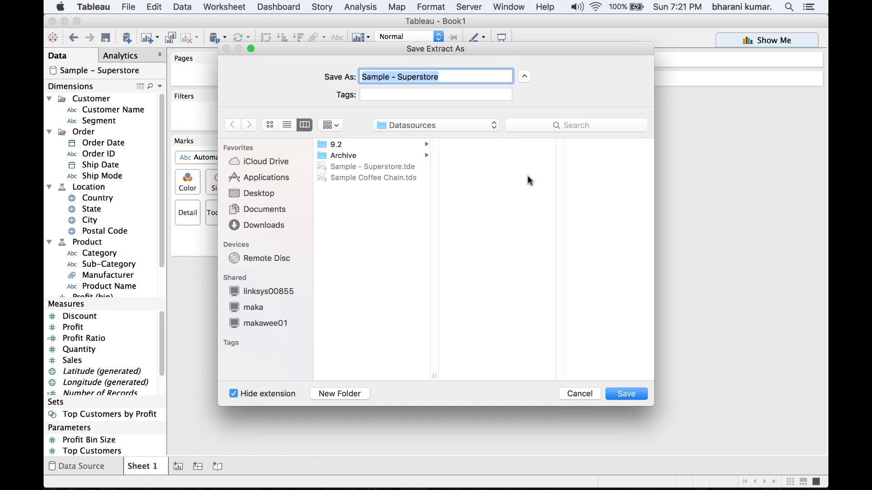
# Step: Save the extract as 'Sample - Superstore_Extract' instead of replacing Sample - Superstore.tde
pyautogui.click(621, 399)
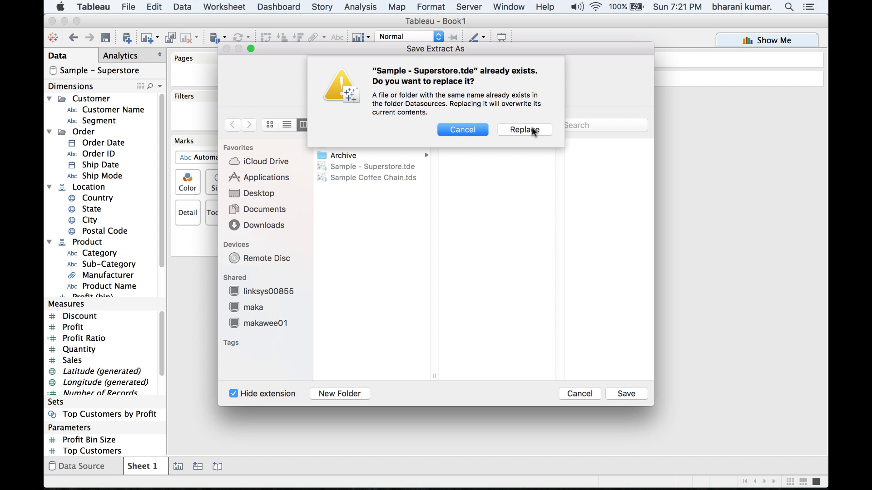
pyautogui.click(471, 131)
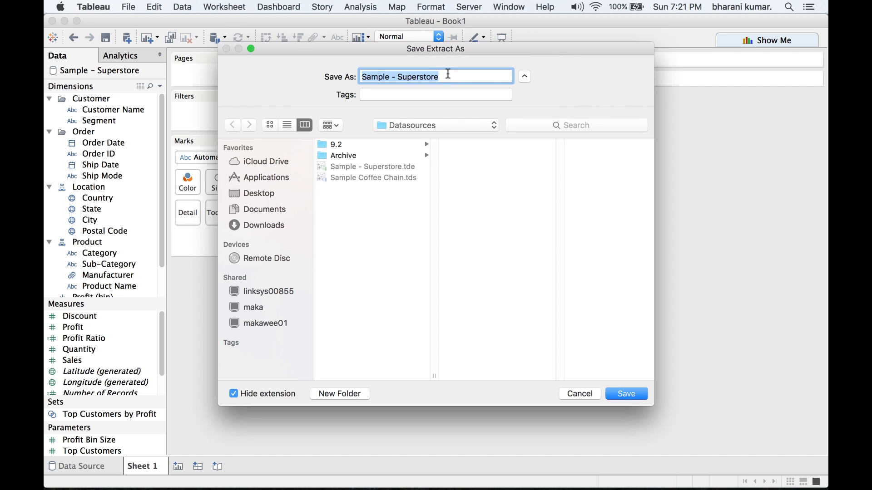
pyautogui.click(448, 74)
pyautogui.write('_Extract')
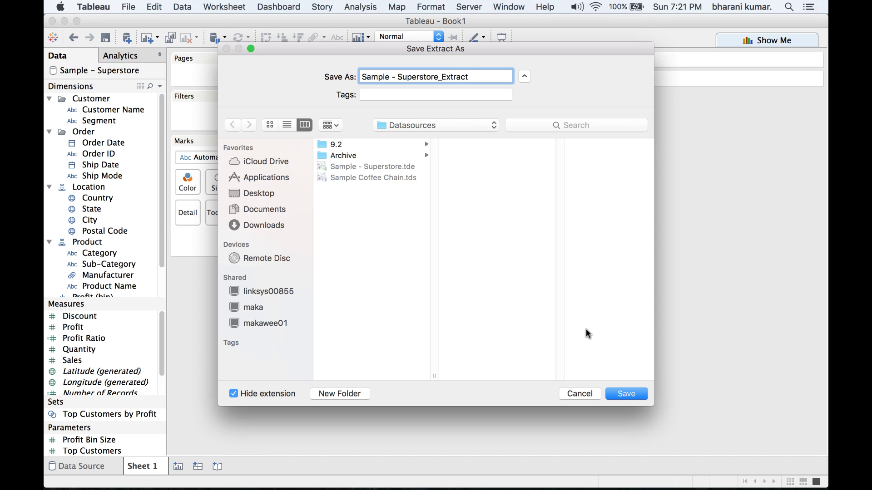
pyautogui.click(626, 394)
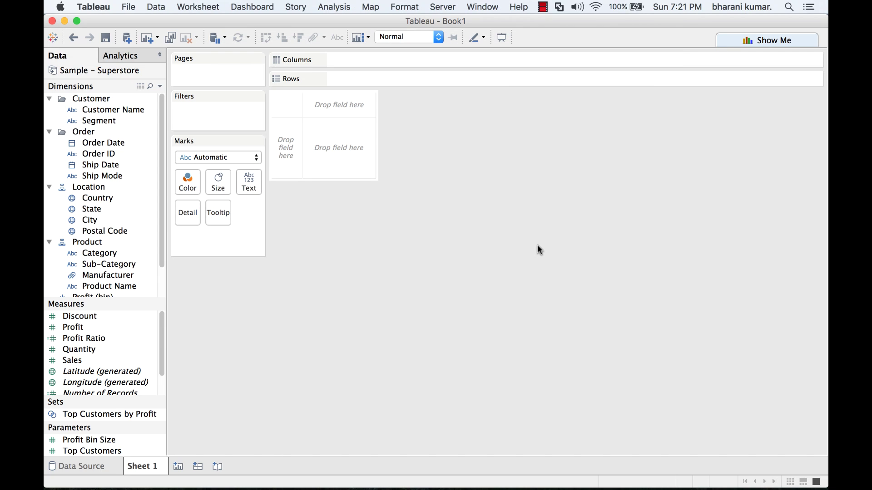
pyautogui.rightClick(96, 69)
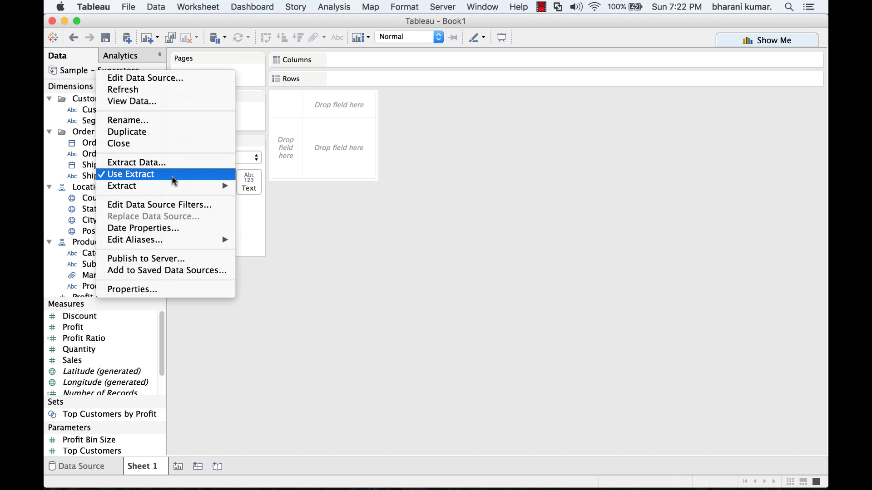
pyautogui.moveTo(178, 191)
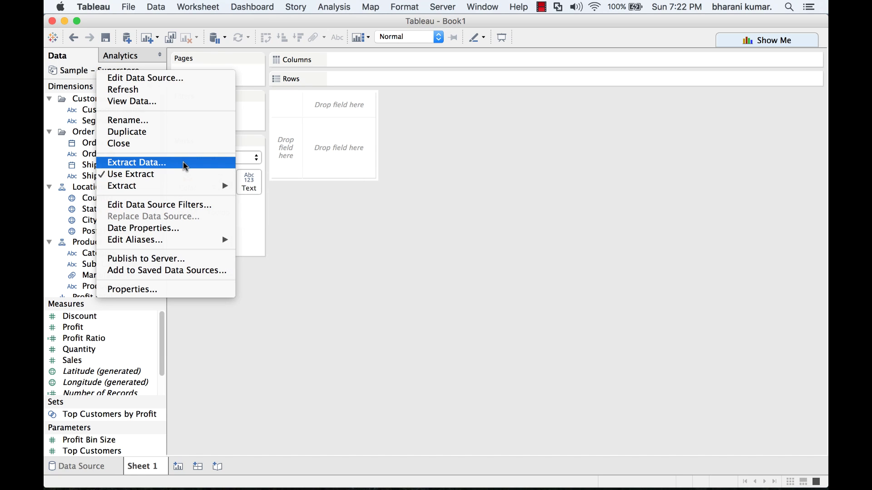
pyautogui.click(186, 167)
pyautogui.click(341, 399)
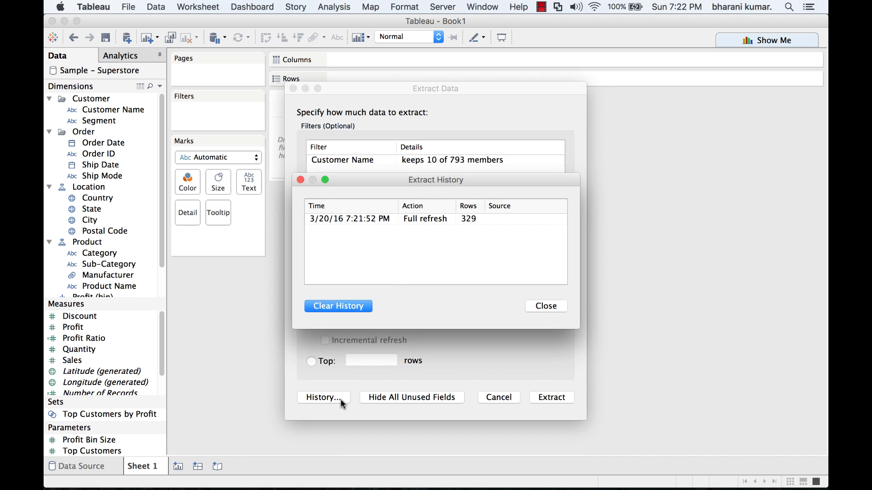
pyautogui.click(365, 220)
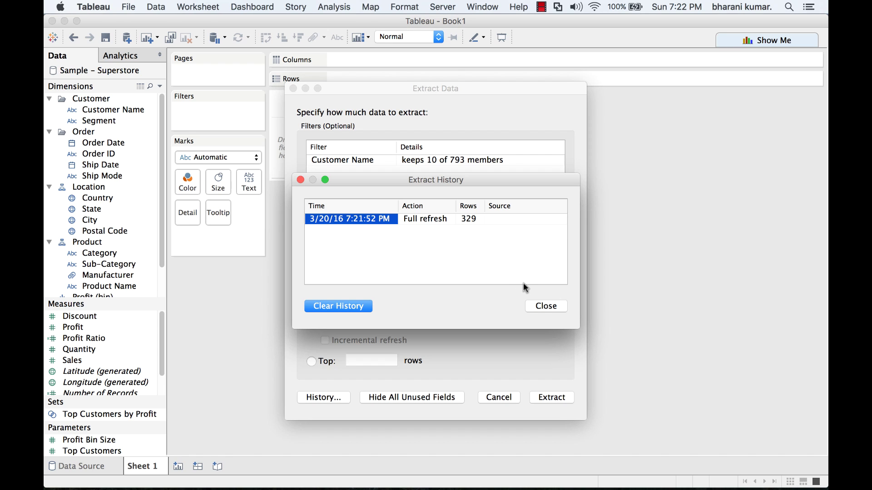
pyautogui.click(547, 307)
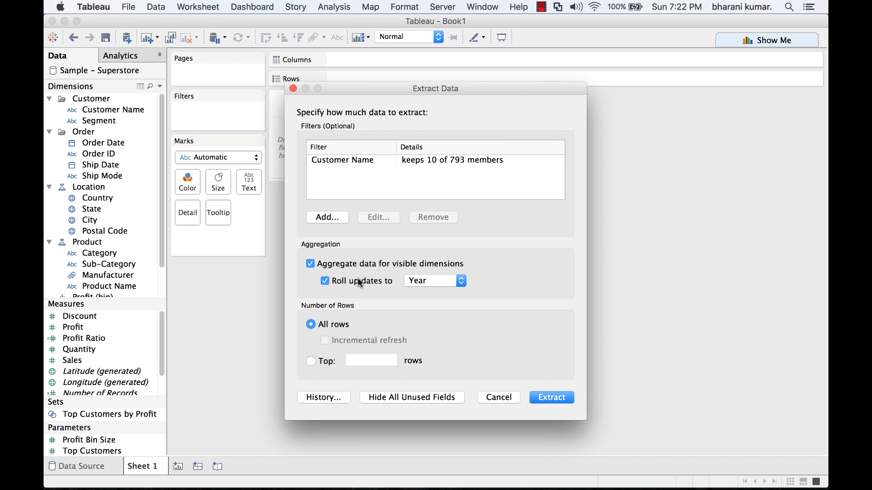
# Step: Close the Extract Data dialog without re-extracting and switch Sample - Superstore back to Use Extract
pyautogui.click(497, 399)
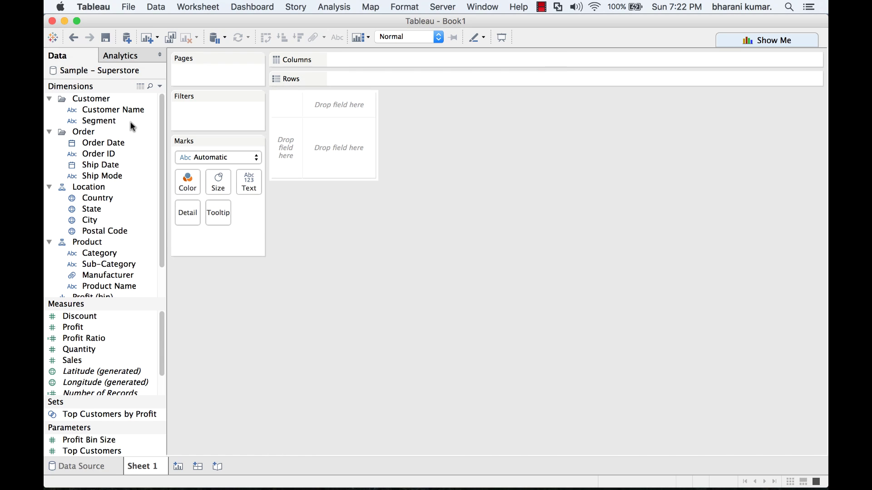
pyautogui.rightClick(112, 74)
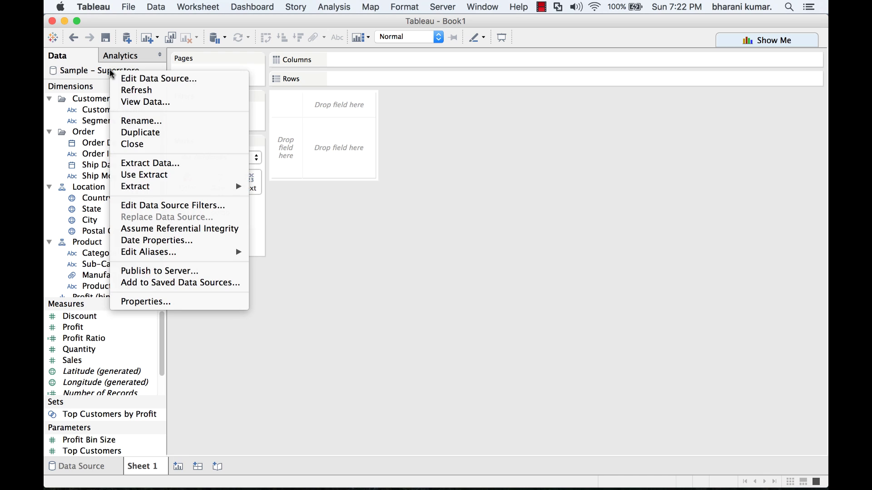
pyautogui.moveTo(189, 190)
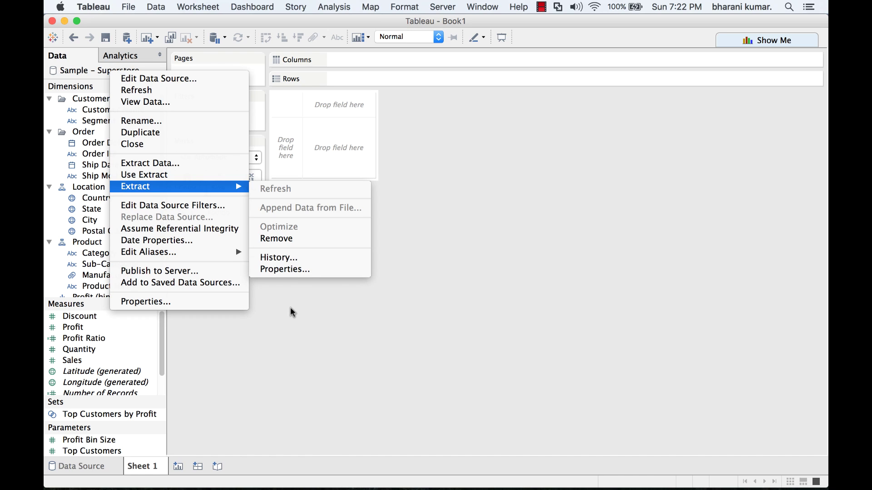
pyautogui.click(169, 176)
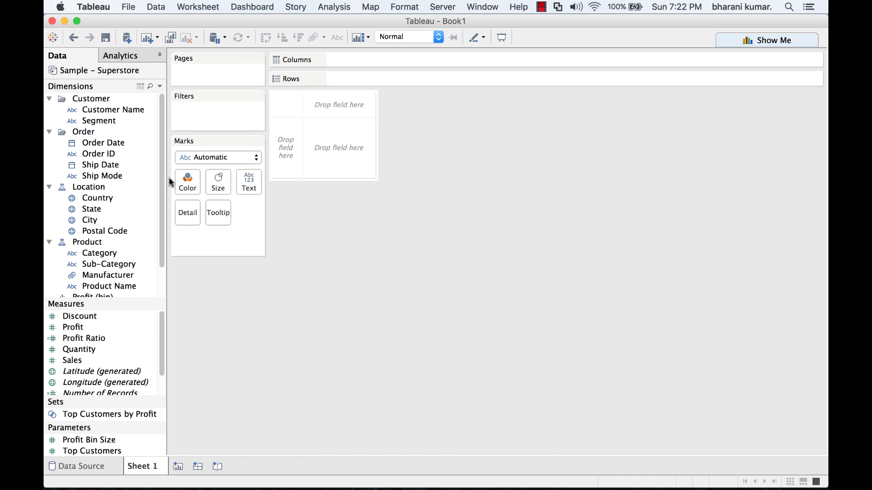
pyautogui.rightClick(121, 70)
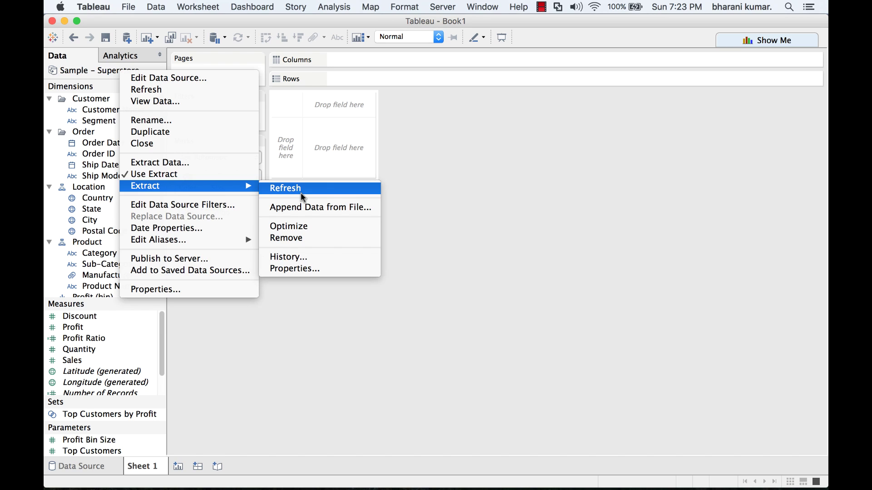
# Step: Check the extract's database, Year aggregation, Customer Name filter and type in Extract Properties, then close
pyautogui.click(316, 271)
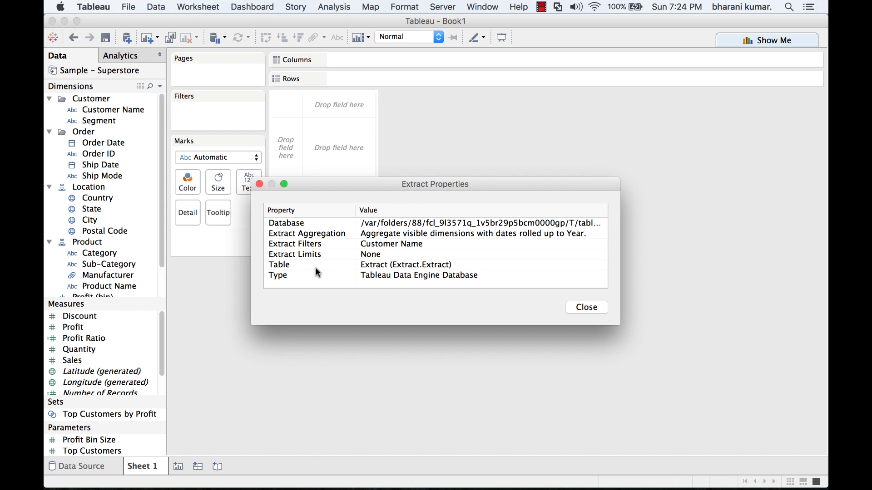
pyautogui.click(318, 225)
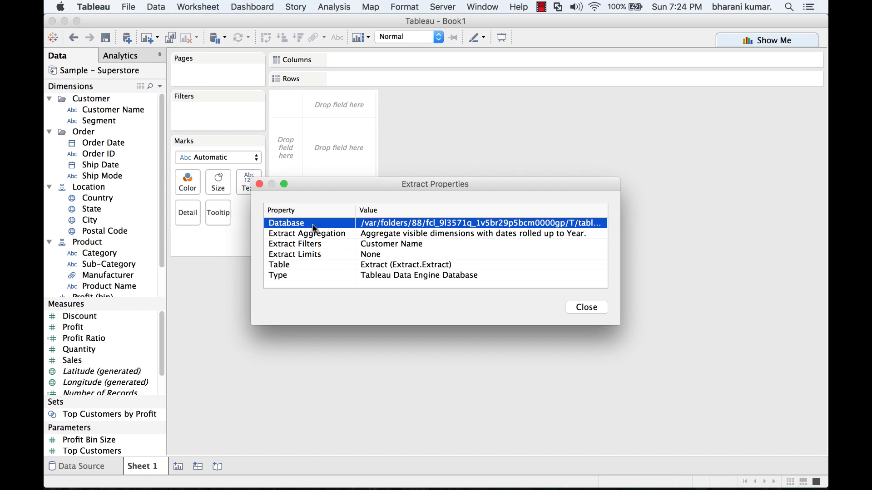
pyautogui.click(317, 235)
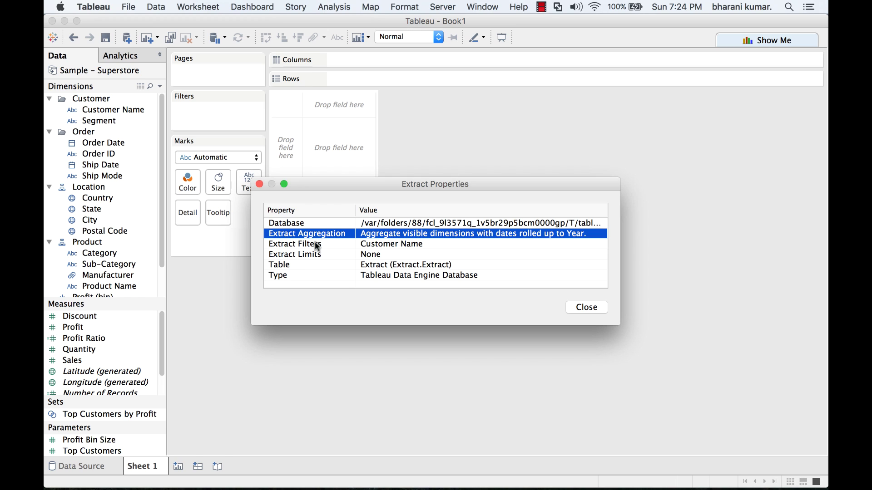
pyautogui.click(317, 247)
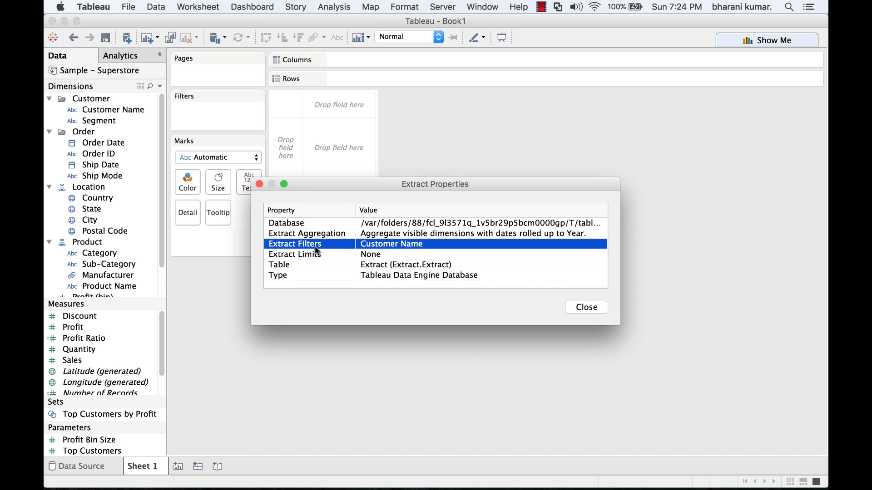
pyautogui.click(334, 277)
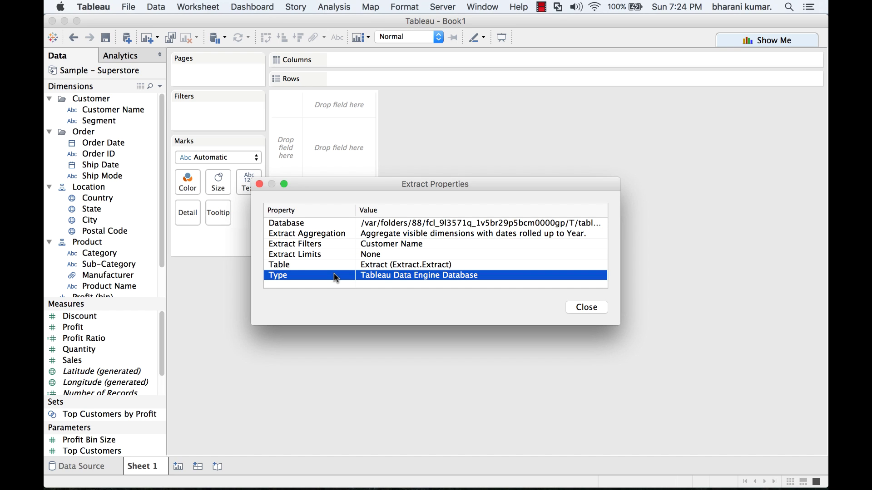
pyautogui.click(576, 309)
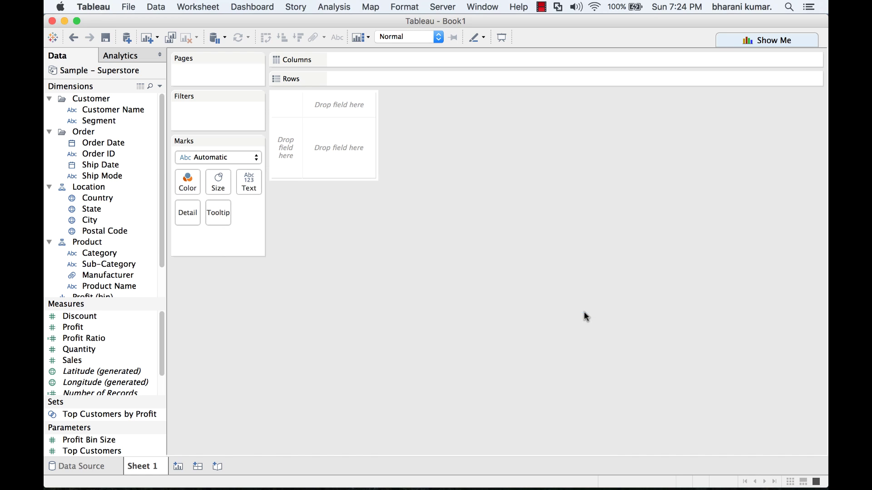
# Step: Show Sample - Superstore's Extract submenu with Refresh, Append, Optimize, Remove, History and Properties
pyautogui.rightClick(132, 76)
pyautogui.moveTo(211, 192)
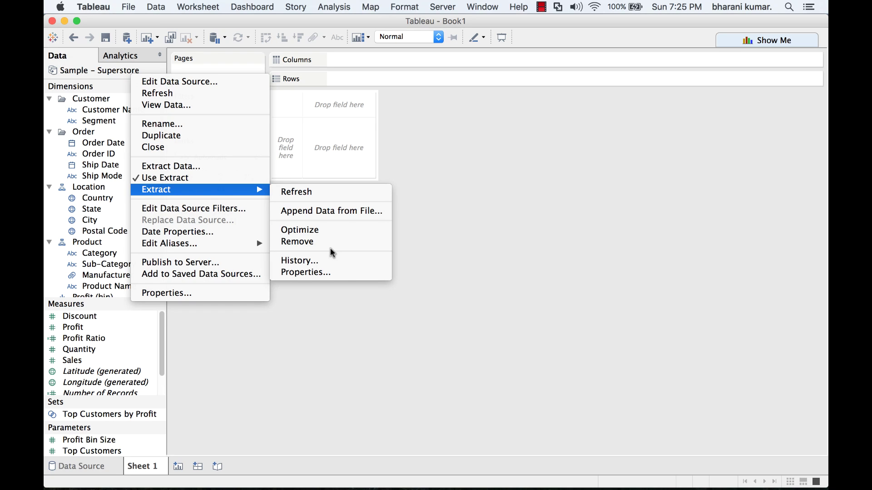
# Step: Cancel Remove Extract, then check Extract History's single 329-row full refresh and close it
pyautogui.click(302, 247)
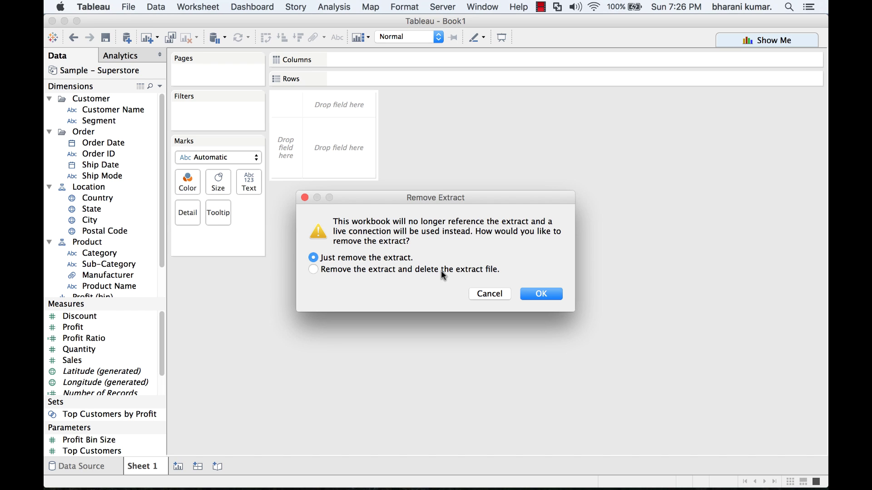
pyautogui.click(486, 295)
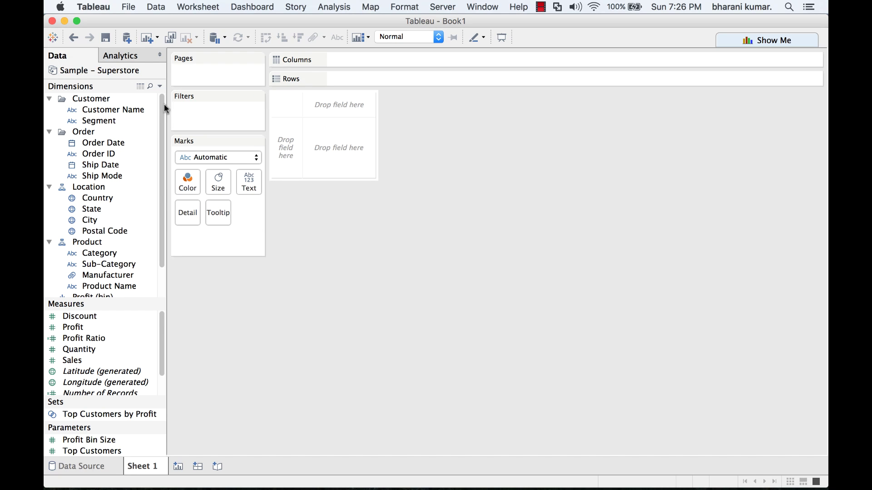
pyautogui.rightClick(121, 70)
pyautogui.moveTo(258, 195)
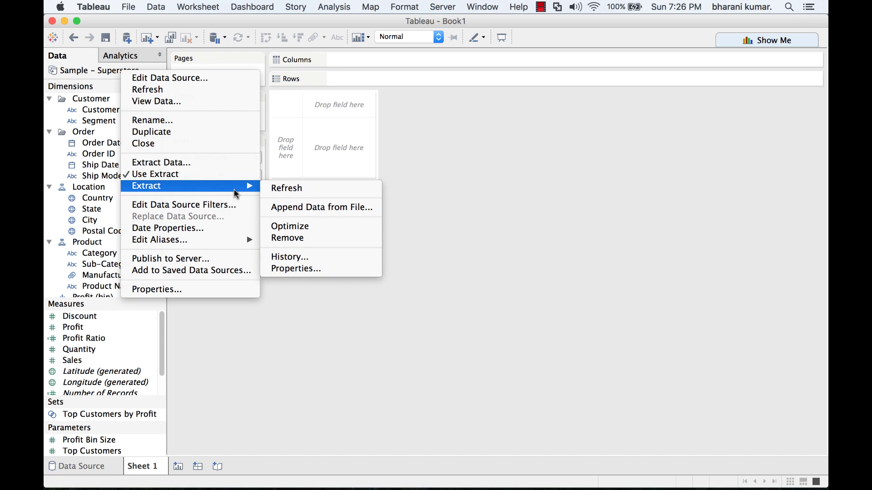
pyautogui.click(307, 258)
pyautogui.click(379, 221)
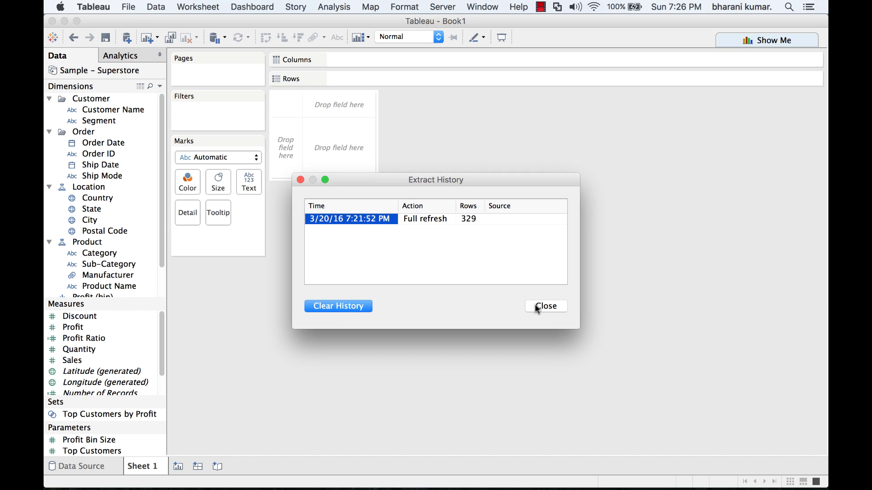
pyautogui.click(553, 305)
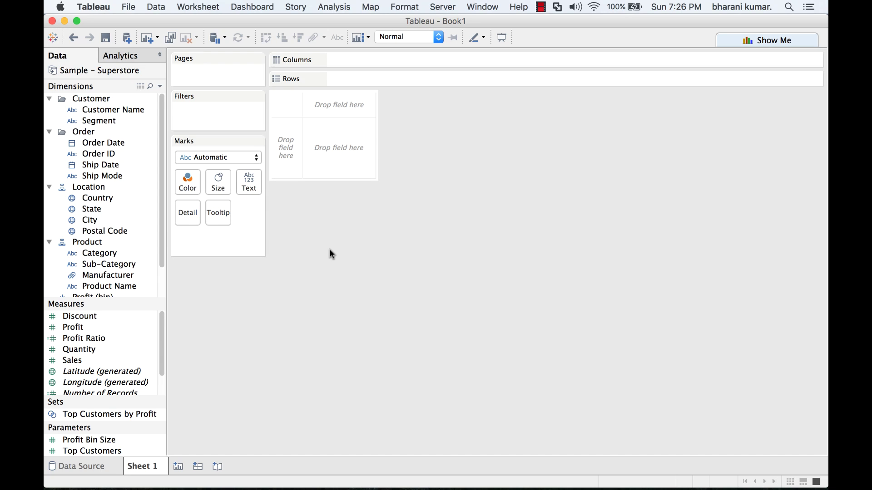